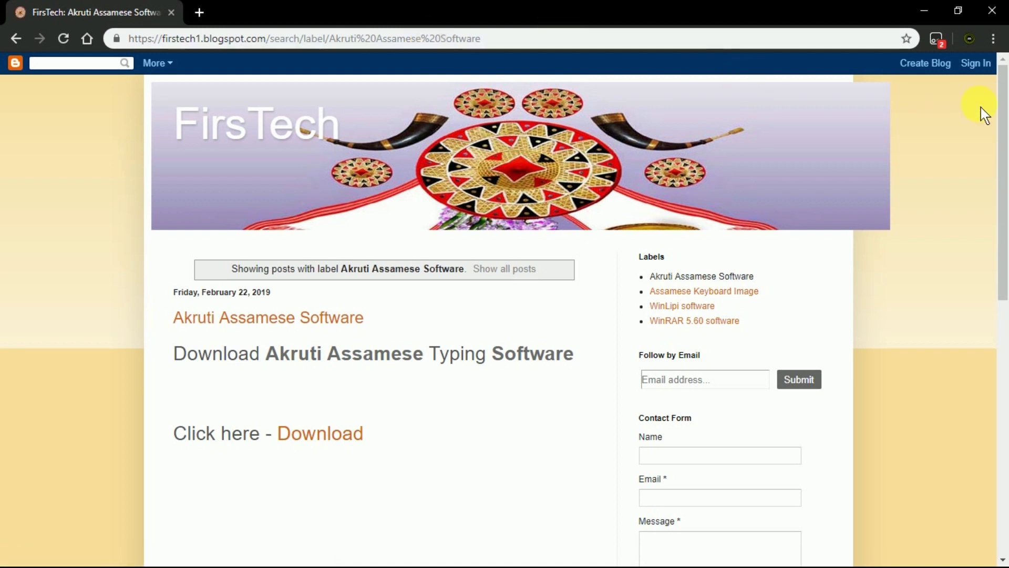
# Download the Akruti Assamese typing software archive from the blog page and show the downloaded Akriti.zip in its folder
pyautogui.moveTo(1003, 135); pyautogui.dragTo(998, 219)
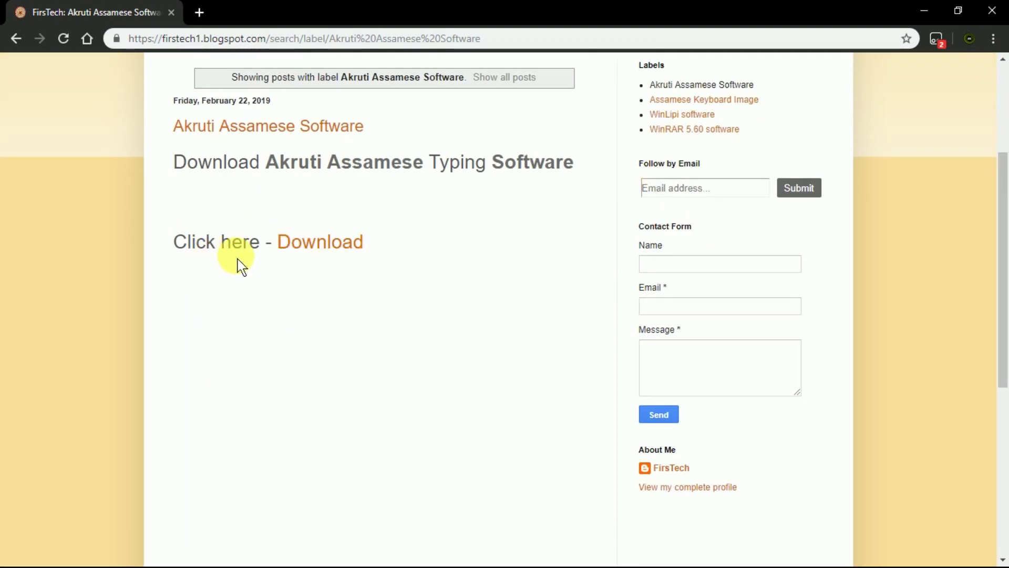
pyautogui.click(335, 263)
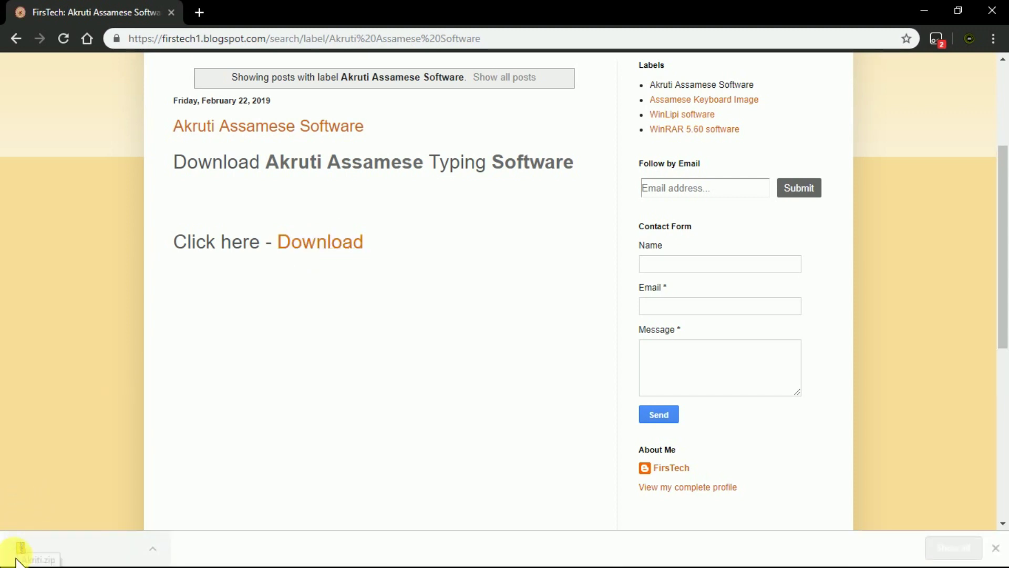
pyautogui.click(993, 41)
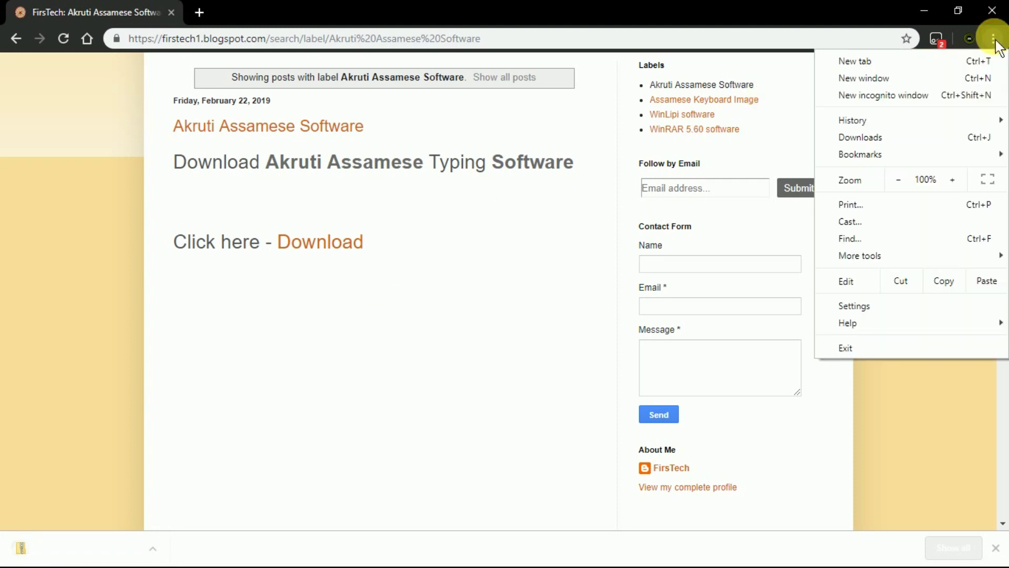
pyautogui.click(879, 140)
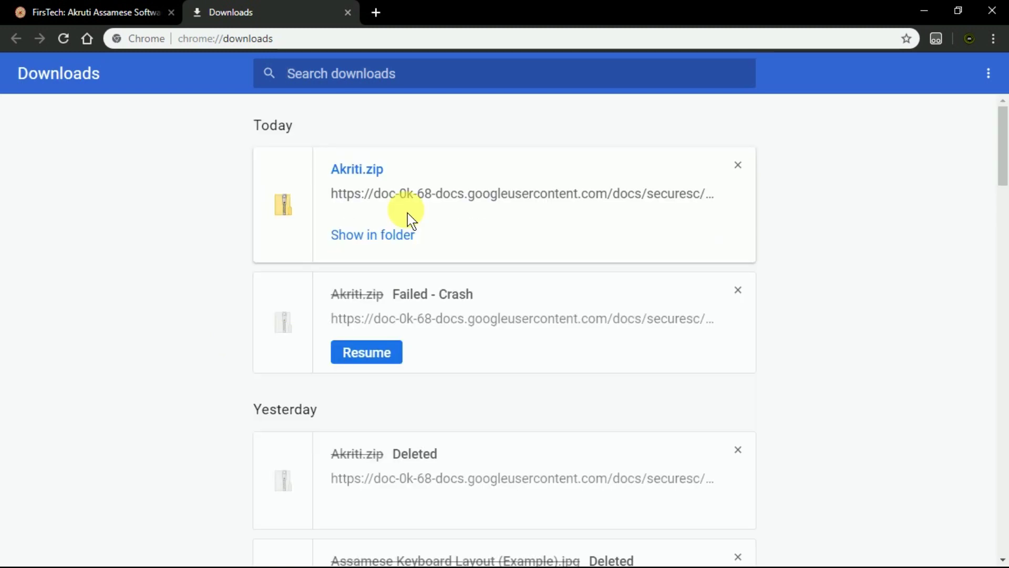
pyautogui.click(395, 247)
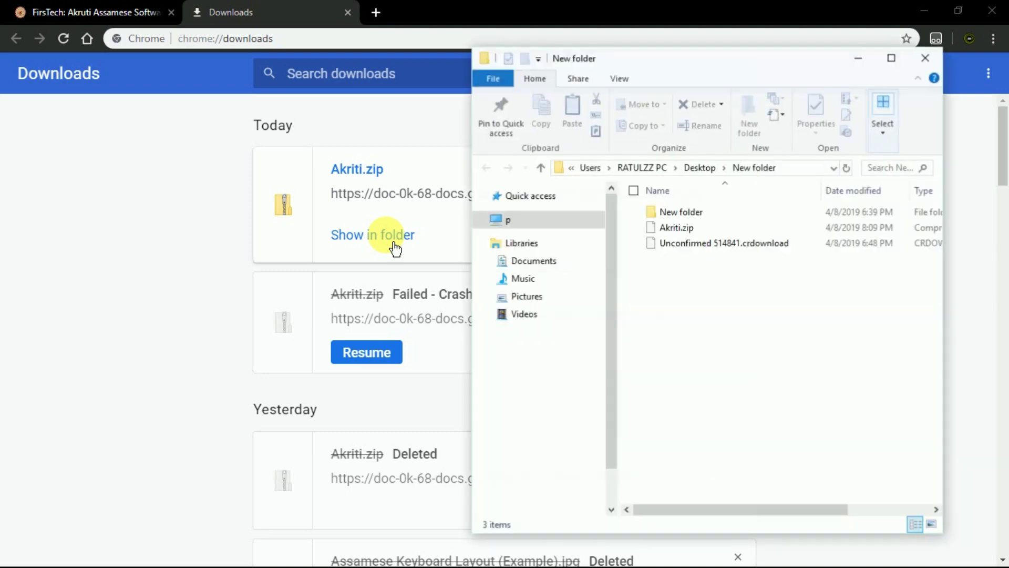
# Move Akriti.zip out of the download folder onto the desktop and close the folder window
pyautogui.click(931, 11)
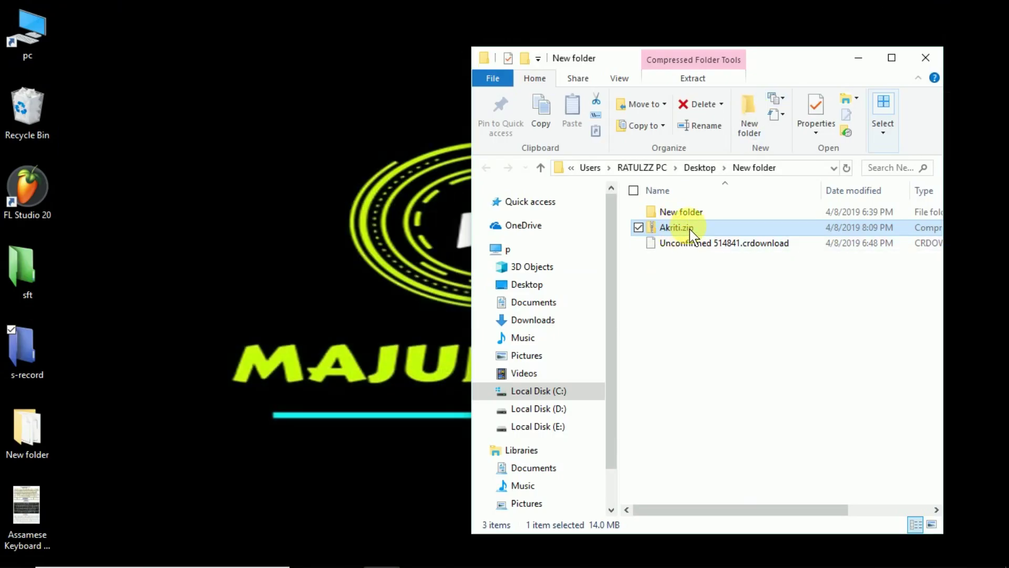
pyautogui.moveTo(678, 227); pyautogui.dragTo(254, 231)
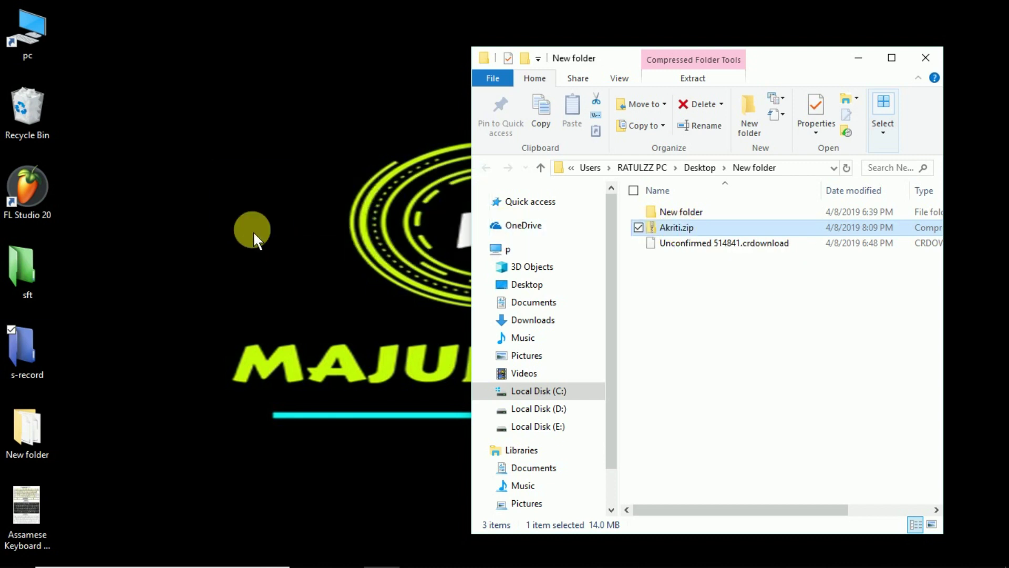
pyautogui.click(926, 57)
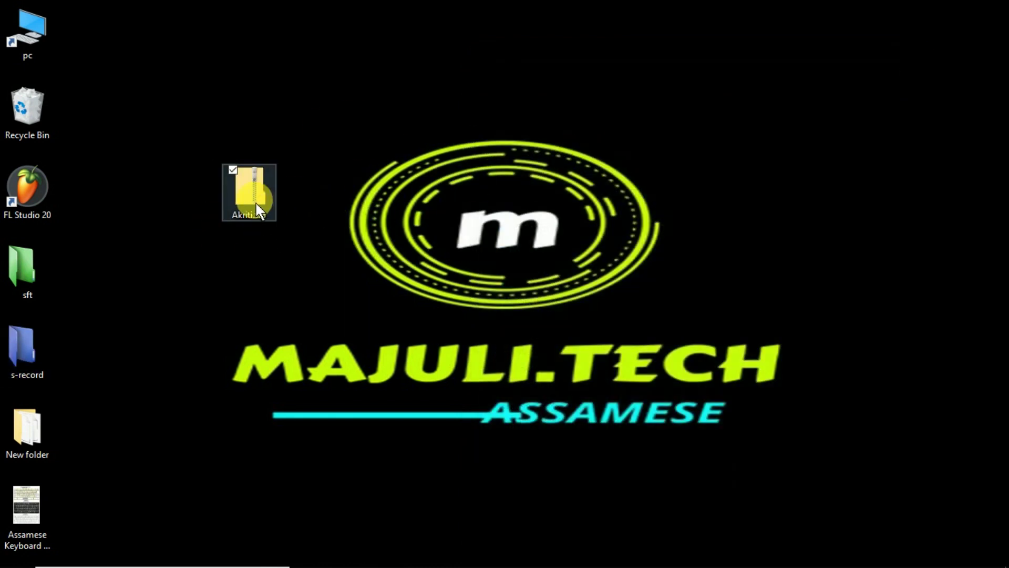
pyautogui.moveTo(259, 198); pyautogui.dragTo(181, 116)
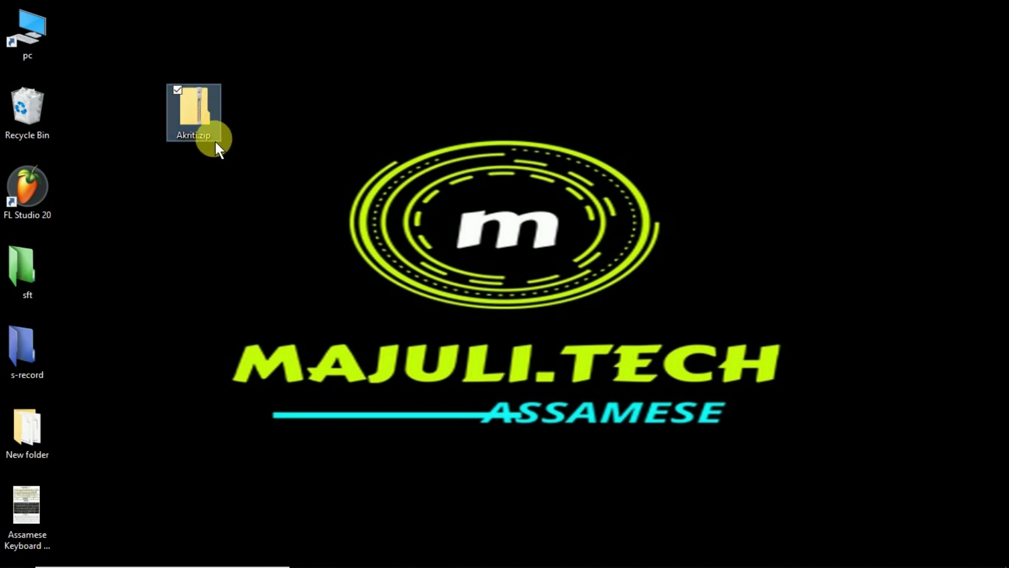
# Extract Akriti.zip on the desktop, discard the archive to the Recycle Bin, and reposition the extracted Akriti folder
pyautogui.rightClick(198, 119)
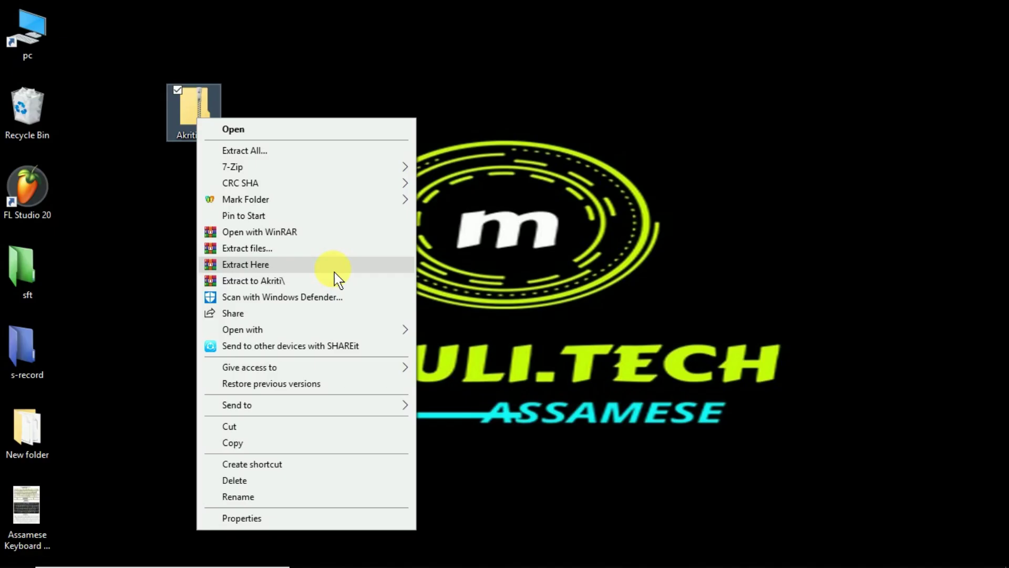
pyautogui.click(599, 391)
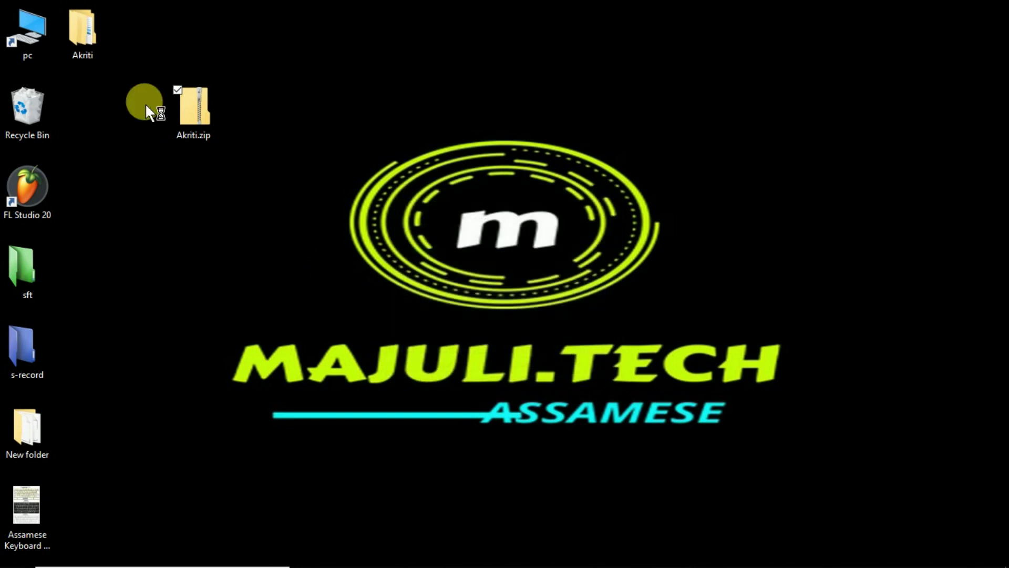
pyautogui.moveTo(198, 124); pyautogui.dragTo(31, 124)
pyautogui.moveTo(87, 43); pyautogui.dragTo(140, 156)
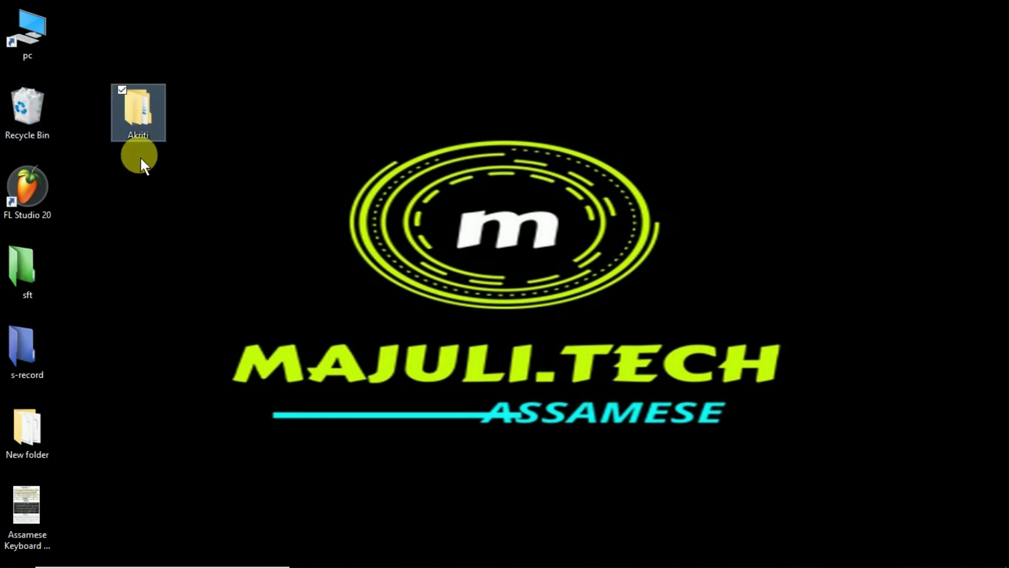
# Open the TTFonts folder inside the extracted Akriti folder and launch its Setup.exe
pyautogui.doubleClick(138, 120)
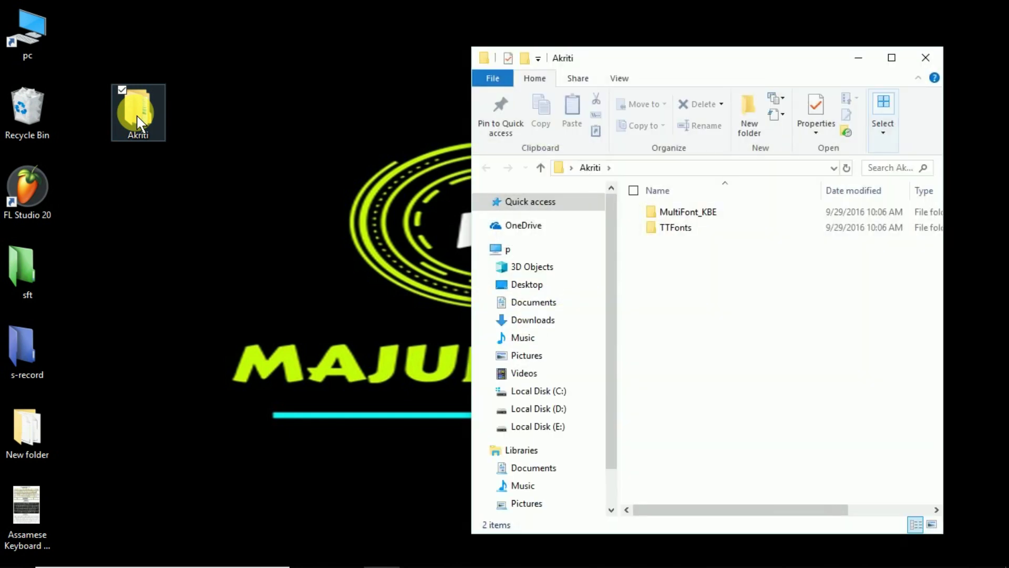
pyautogui.moveTo(658, 63); pyautogui.dragTo(408, 27)
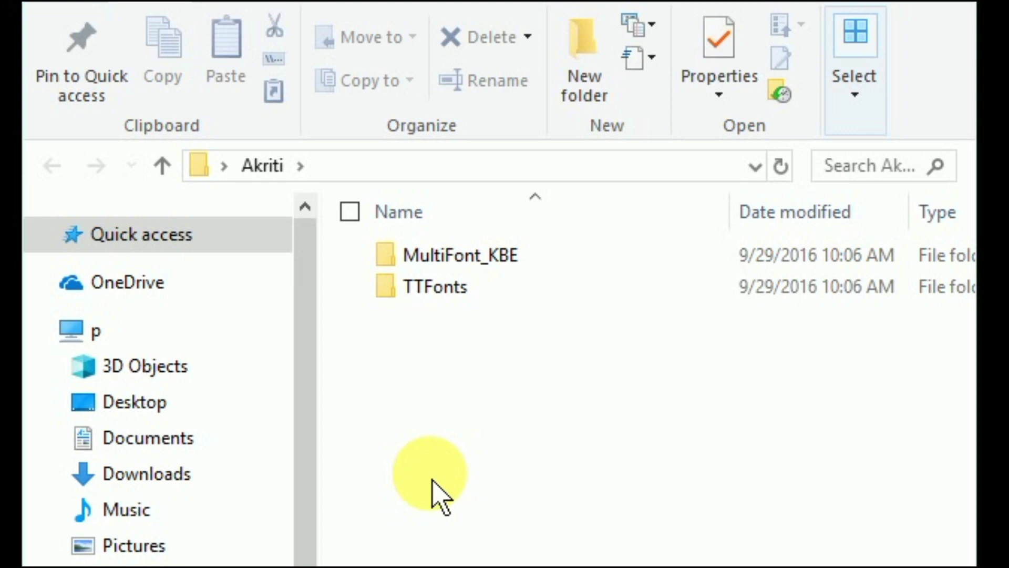
pyautogui.click(428, 301)
pyautogui.doubleClick(429, 301)
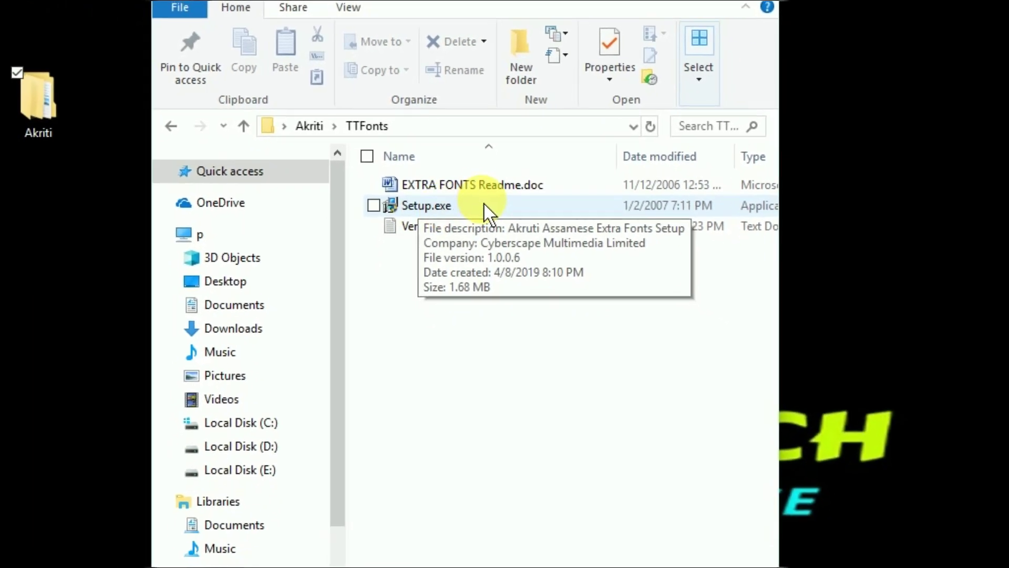
pyautogui.click(484, 205)
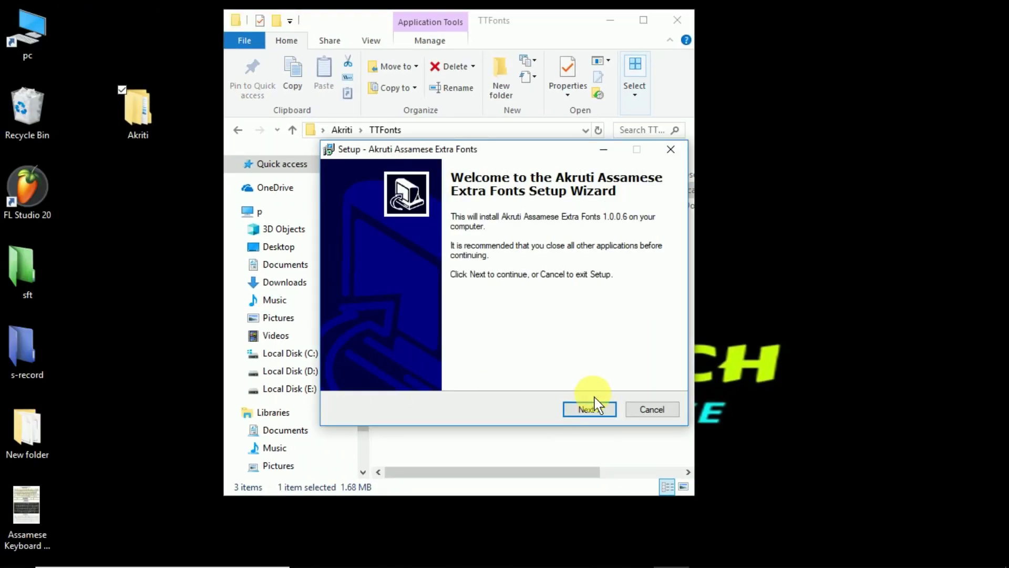
# Accept the license agreement, install Akruti Assamese Extra Fonts, and finish the setup without restarting the computer
pyautogui.click(589, 410)
pyautogui.click(354, 363)
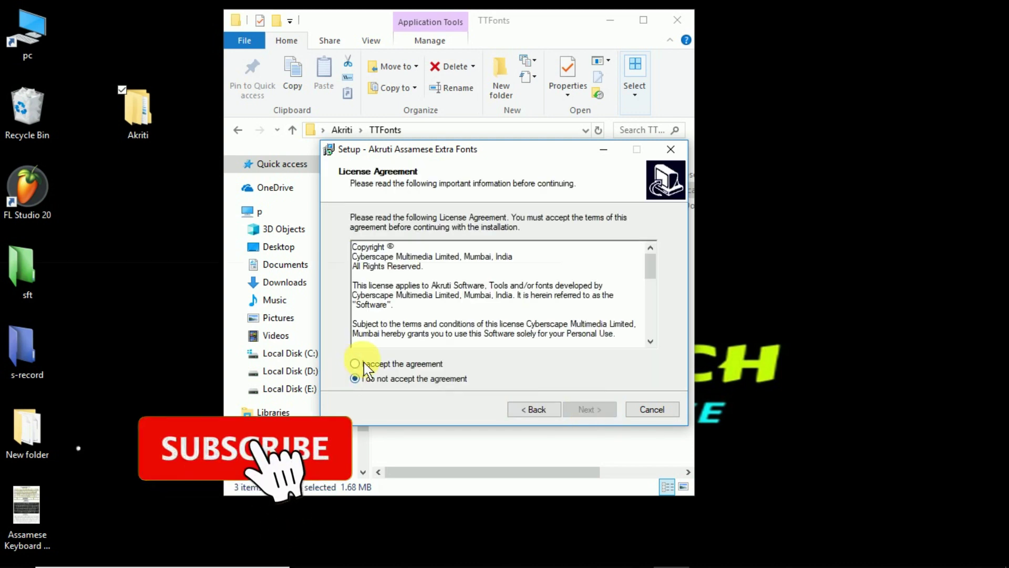
pyautogui.click(585, 413)
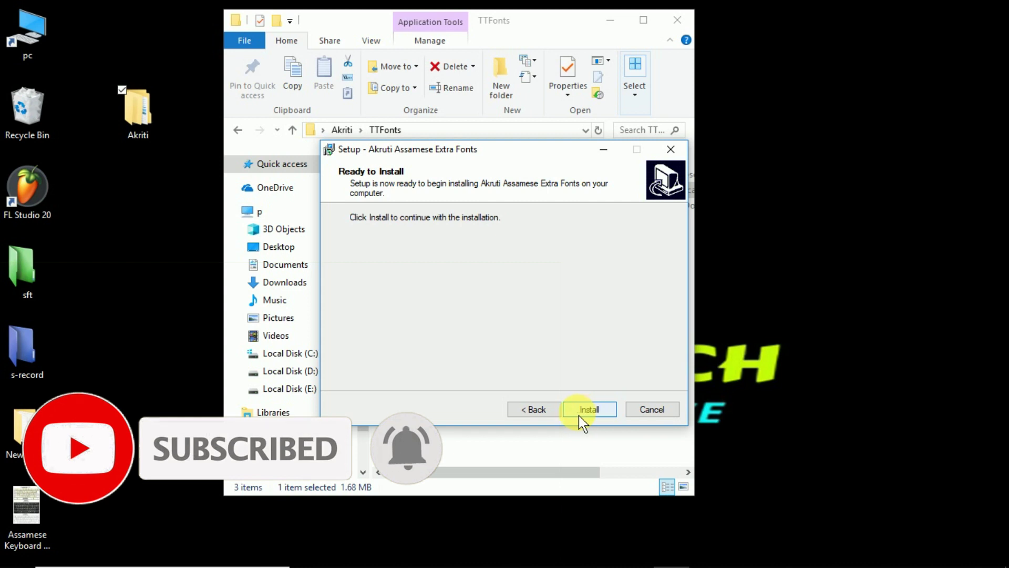
pyautogui.click(583, 415)
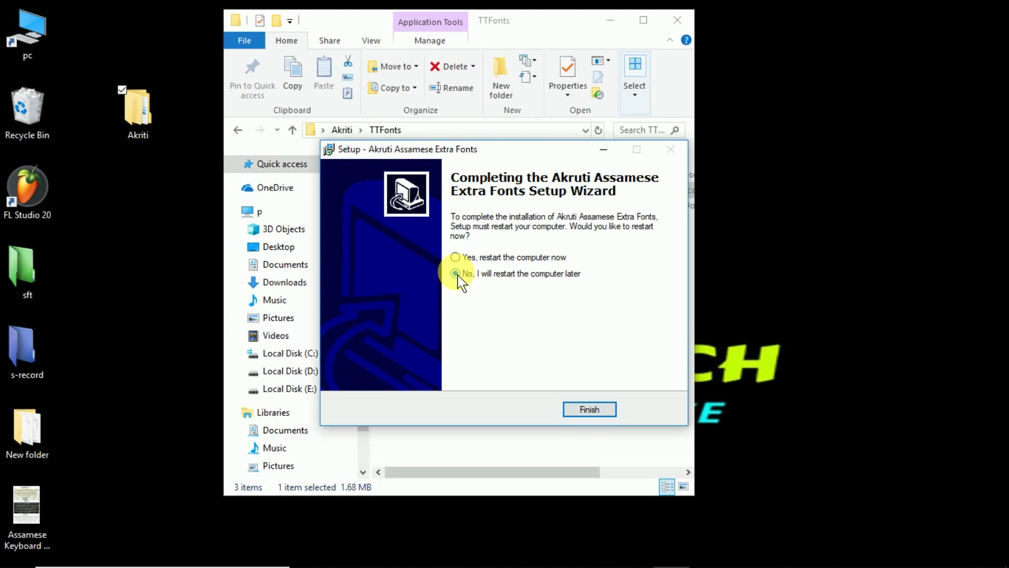
pyautogui.click(596, 414)
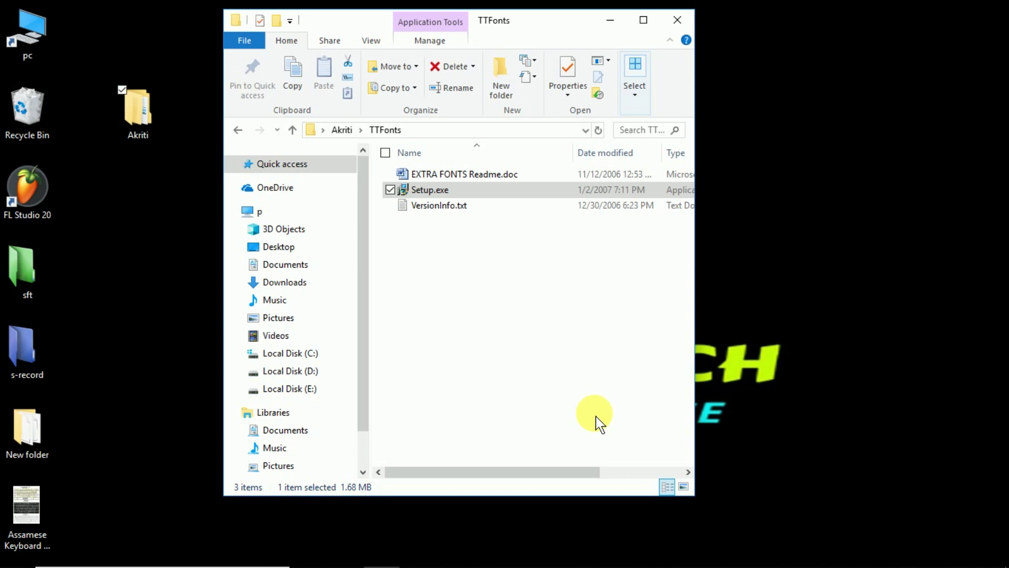
# Open Control Panel, show its items as large icons, and open the Fonts folder
pyautogui.click(717, 65)
pyautogui.click(97, 554)
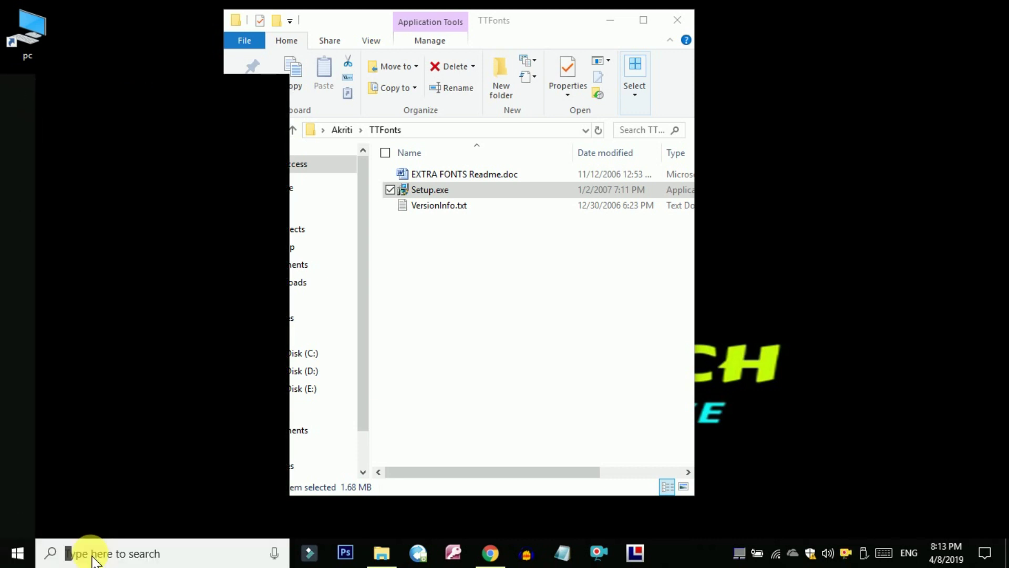
pyautogui.write('c')
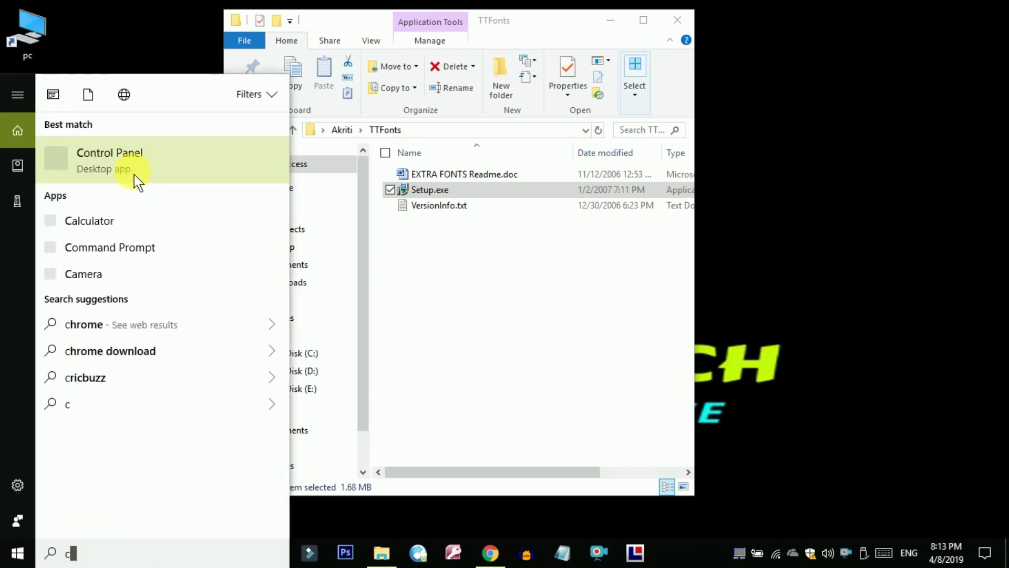
pyautogui.click(111, 161)
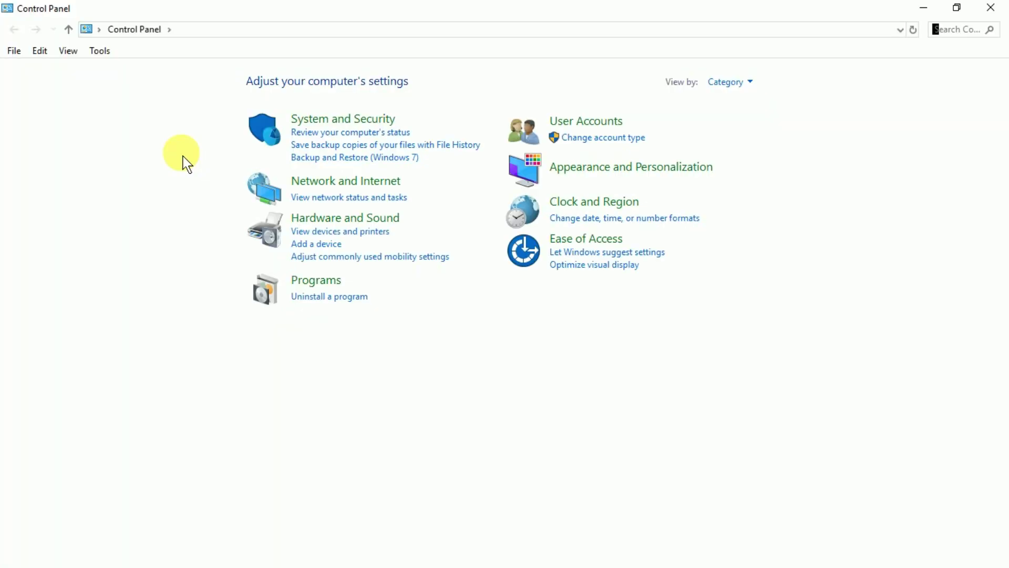
pyautogui.click(751, 83)
pyautogui.click(746, 123)
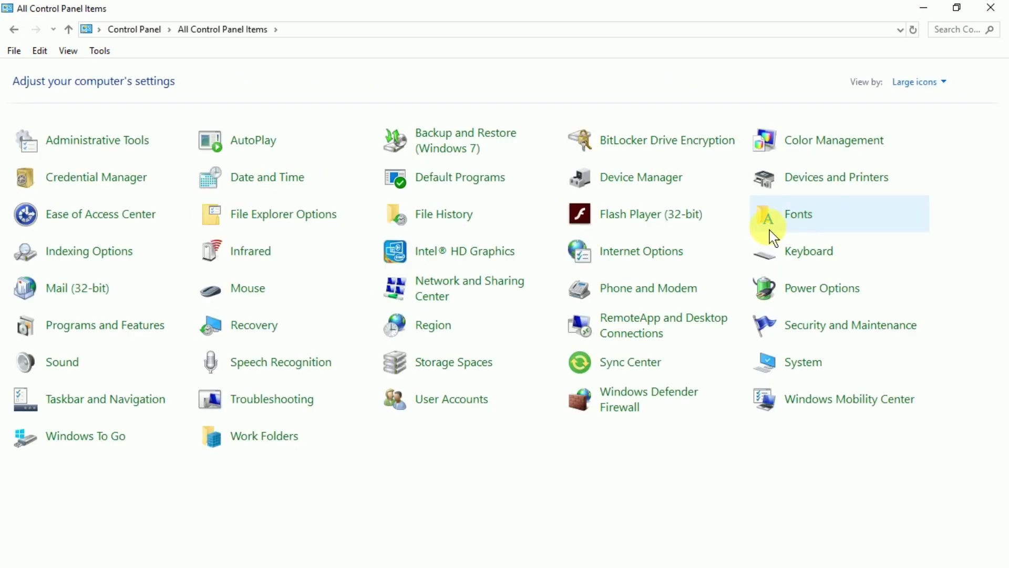
pyautogui.click(815, 227)
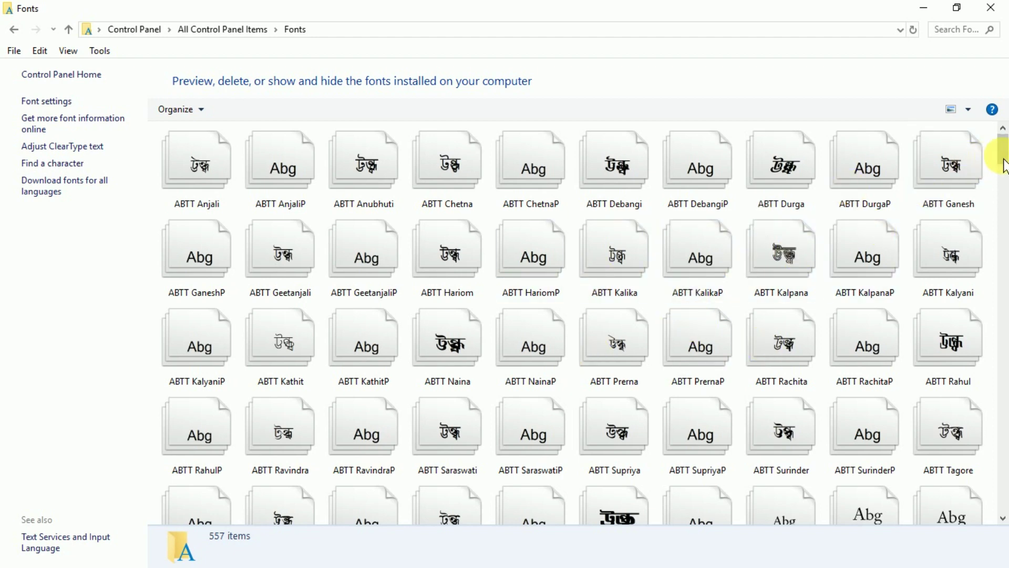
# Examine the installed fonts for the ABTT and AkrutiAsm entries, and close the Fonts window
pyautogui.moveTo(1005, 164); pyautogui.dragTo(1005, 168)
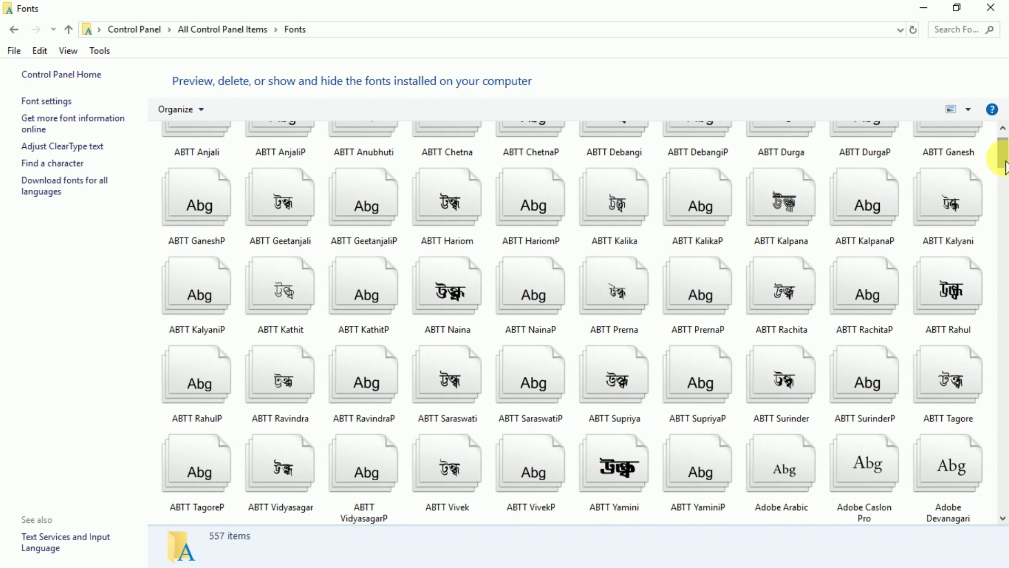
pyautogui.scroll(-1, 1004, 167)
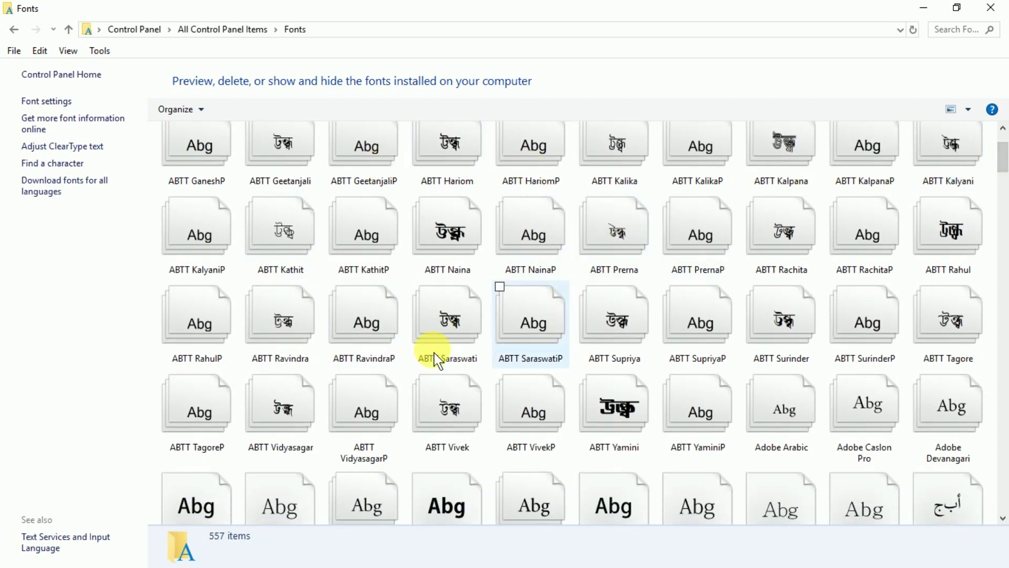
pyautogui.moveTo(1002, 157); pyautogui.dragTo(1004, 195)
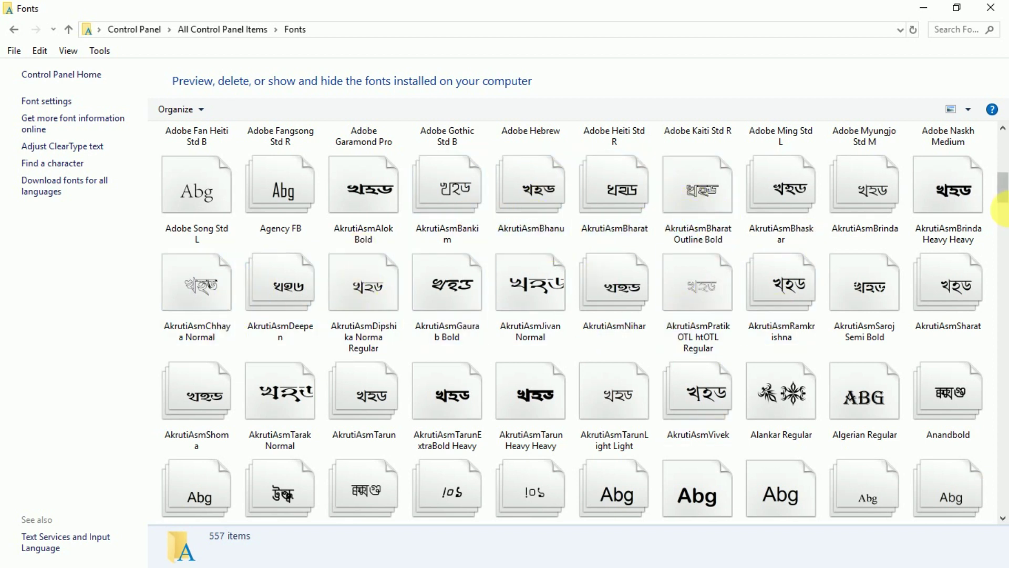
pyautogui.moveTo(1001, 190)
pyautogui.mouseDown()
pyautogui.moveTo(1002, 203)
pyautogui.moveTo(1001, 191)
pyautogui.mouseUp()
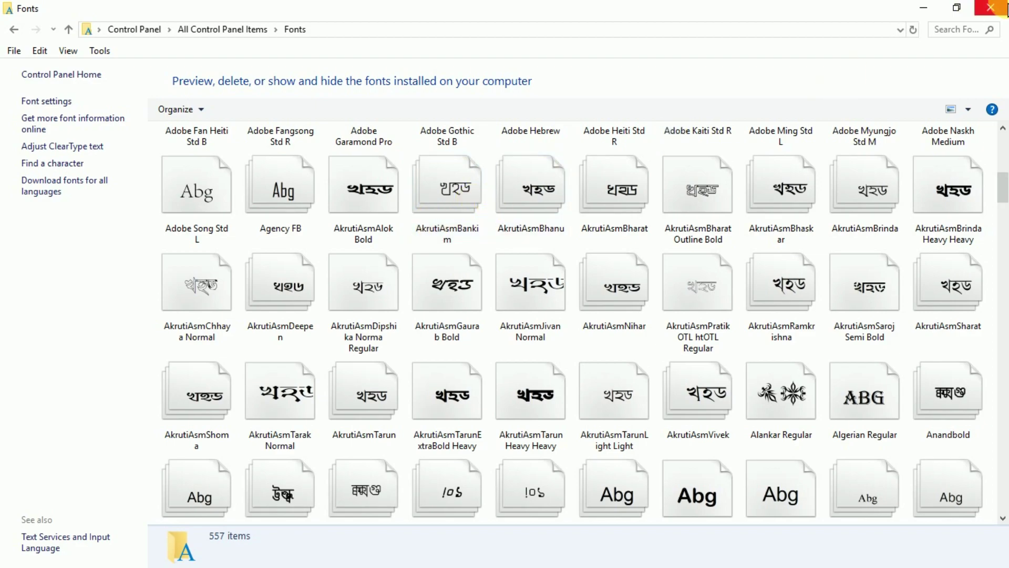
pyautogui.click(990, 7)
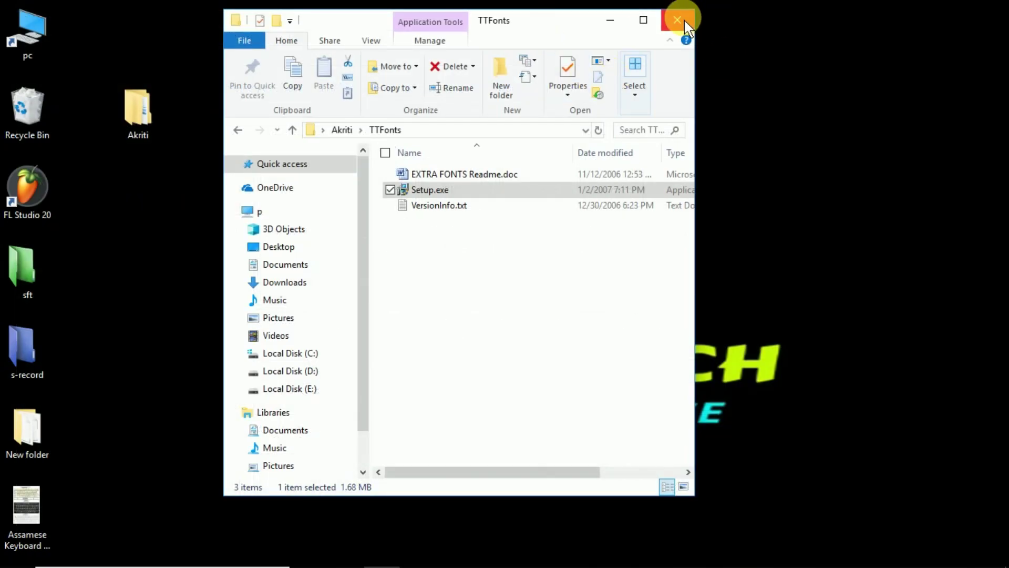
# Return to the Akriti folder, open its MultiFont_KBE subfolder, and launch the Setup.exe inside
pyautogui.click(240, 131)
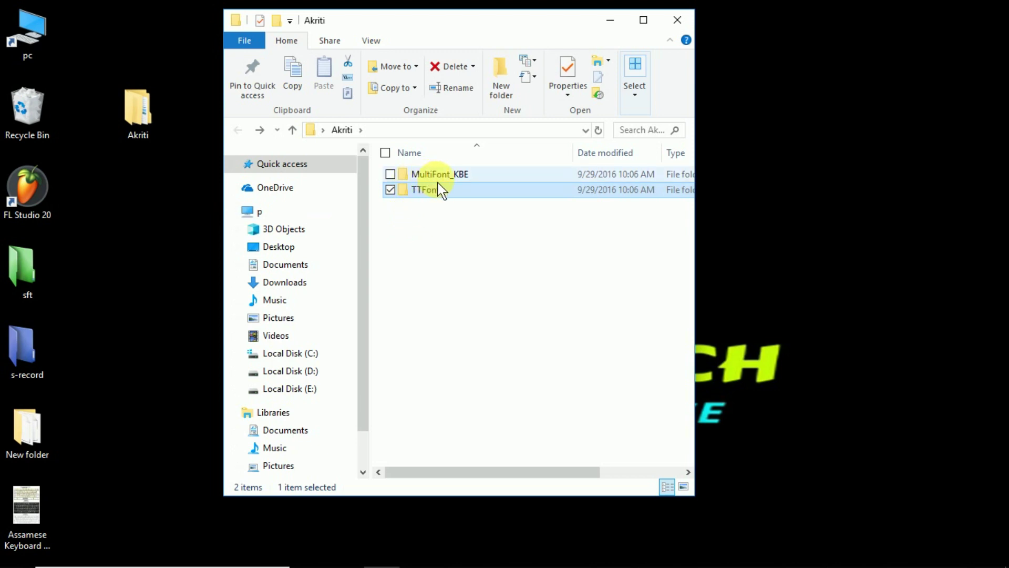
pyautogui.doubleClick(465, 177)
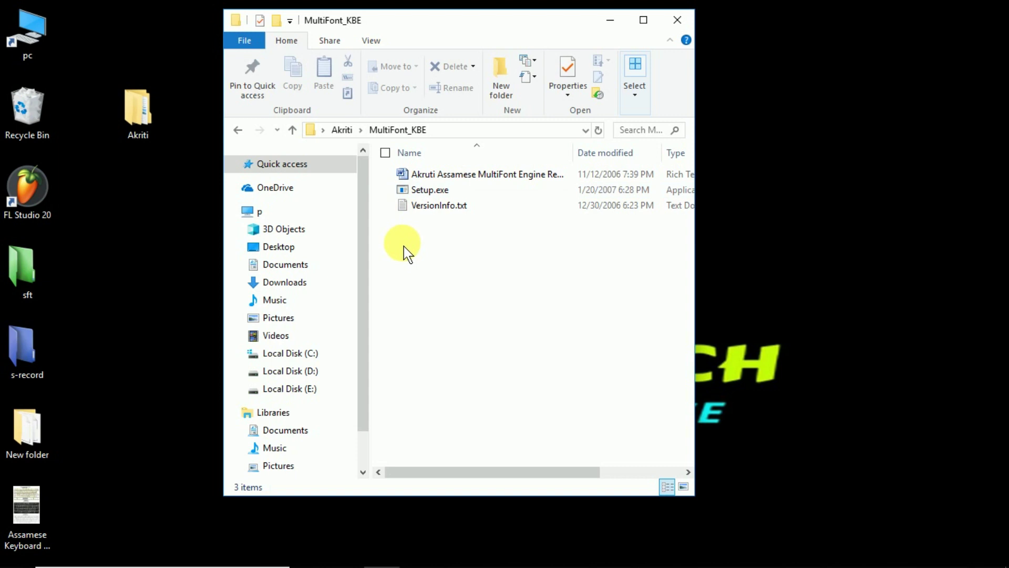
pyautogui.doubleClick(430, 190)
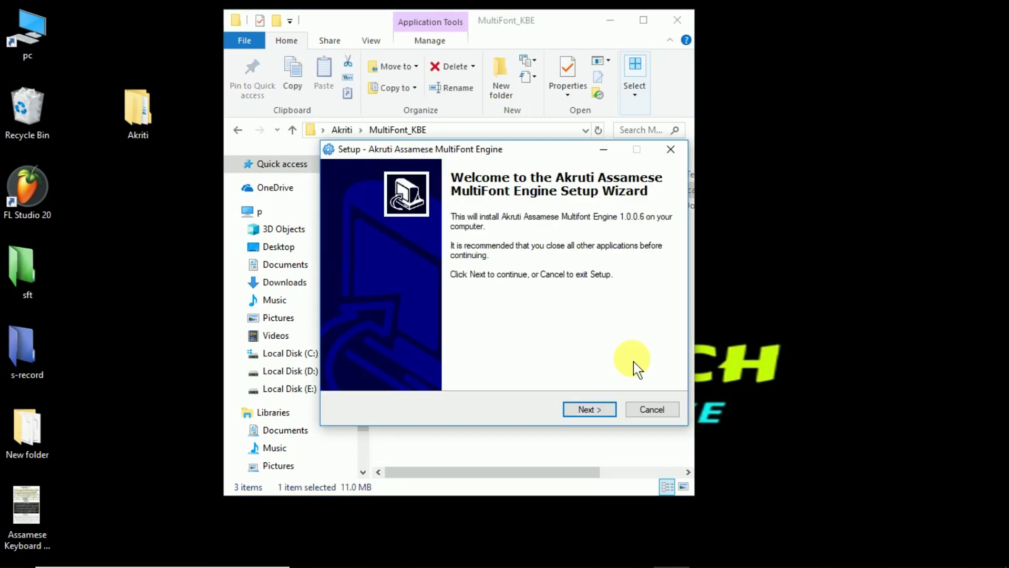
# Accept the MultiFont Engine license agreement and keep the default install location, Start Menu folder, and desktop and Quick Launch icons
pyautogui.click(589, 410)
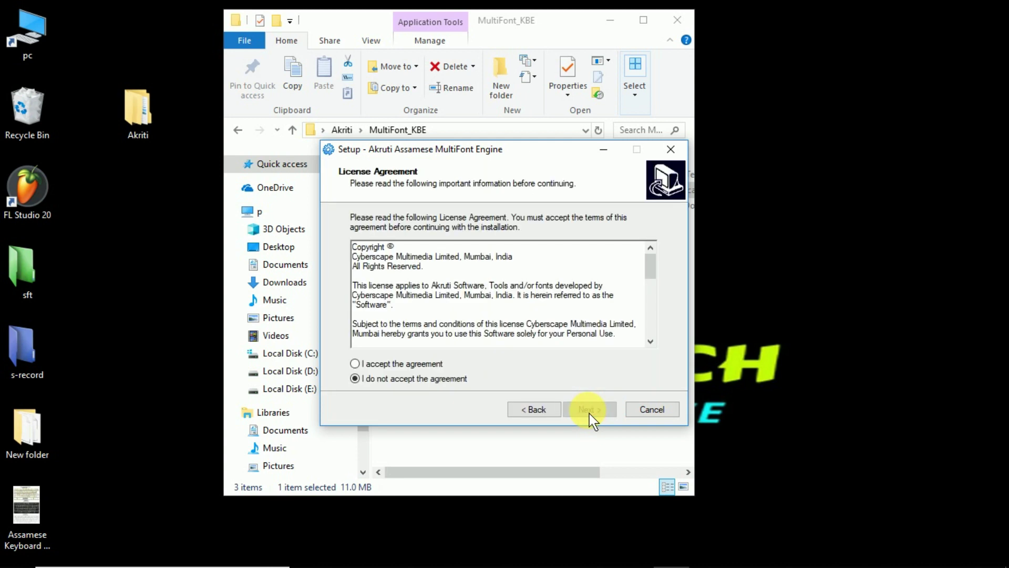
pyautogui.click(398, 364)
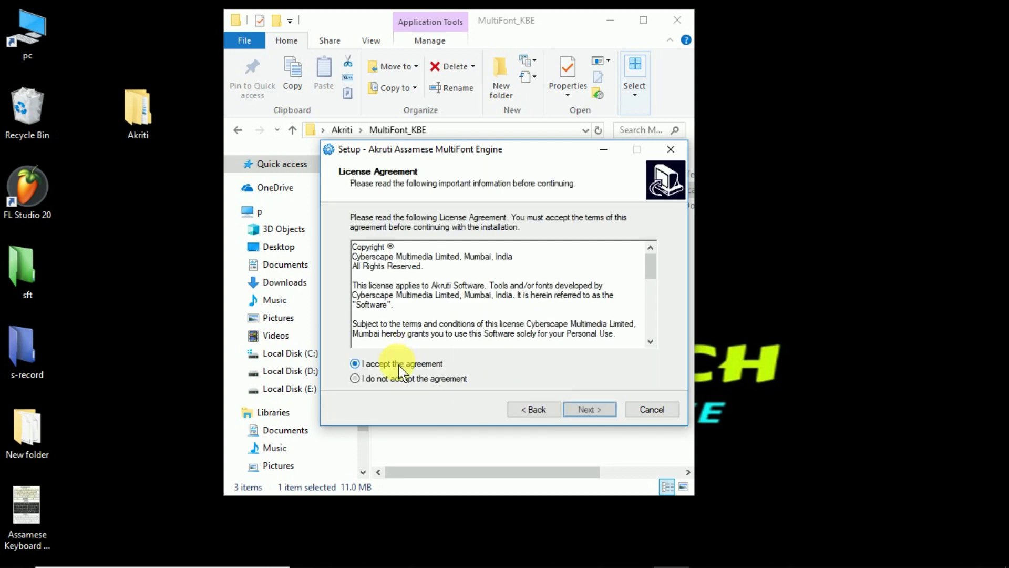
pyautogui.click(599, 419)
pyautogui.click(598, 418)
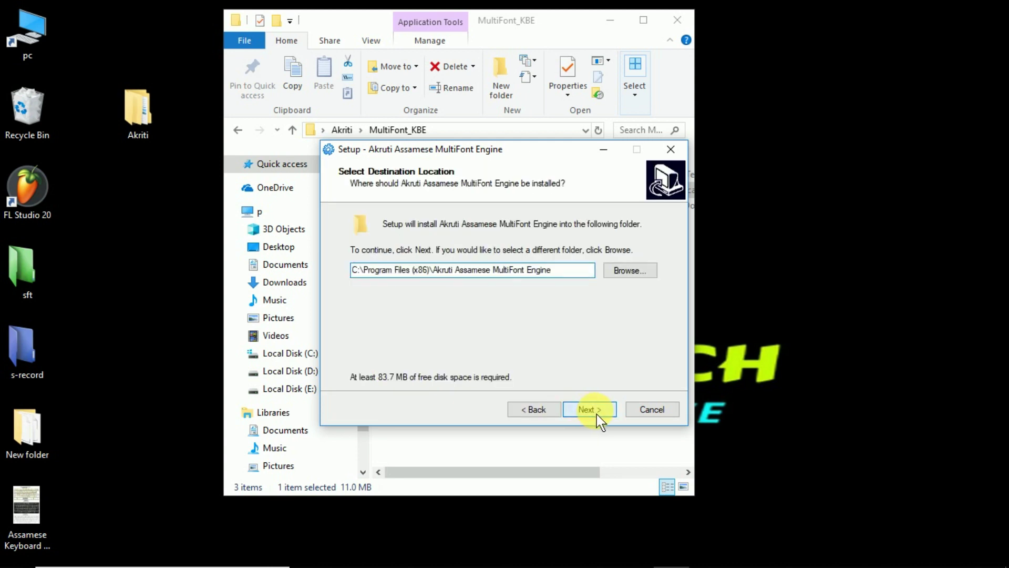
pyautogui.click(571, 356)
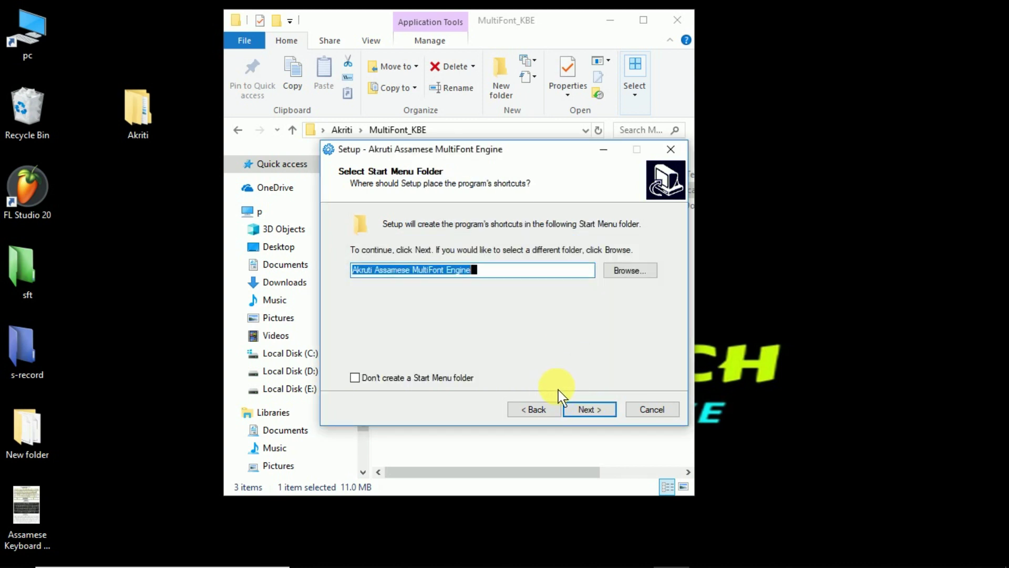
pyautogui.click(582, 411)
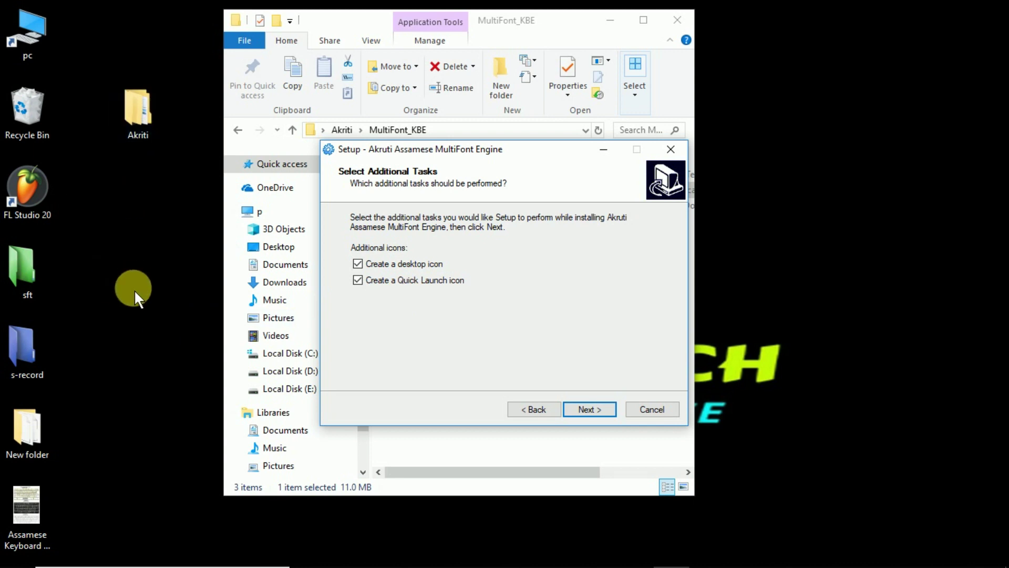
pyautogui.click(606, 412)
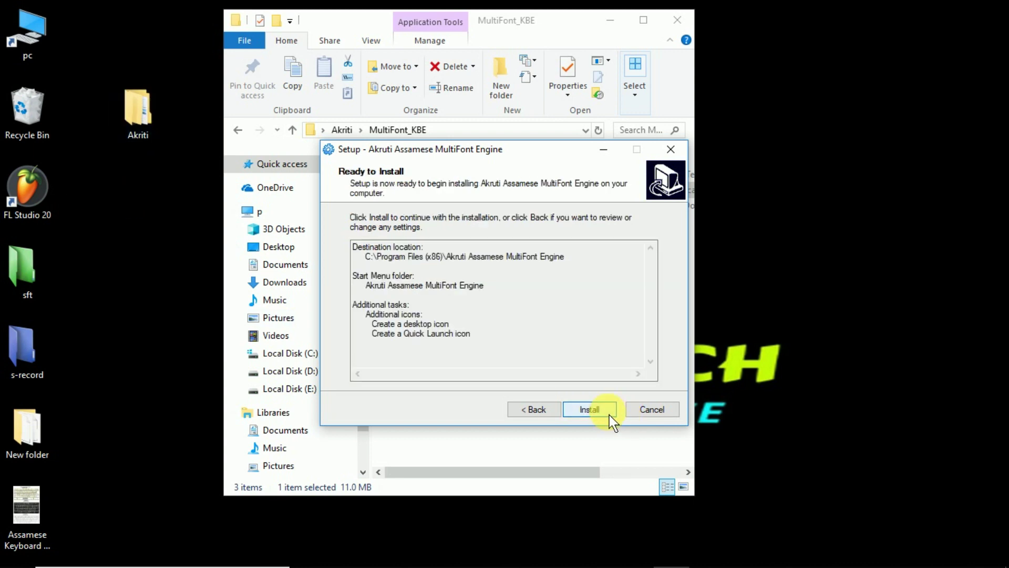
# Install Akruti Assamese MultiFont Engine and finish the setup, choosing to restart the computer later
pyautogui.click(611, 421)
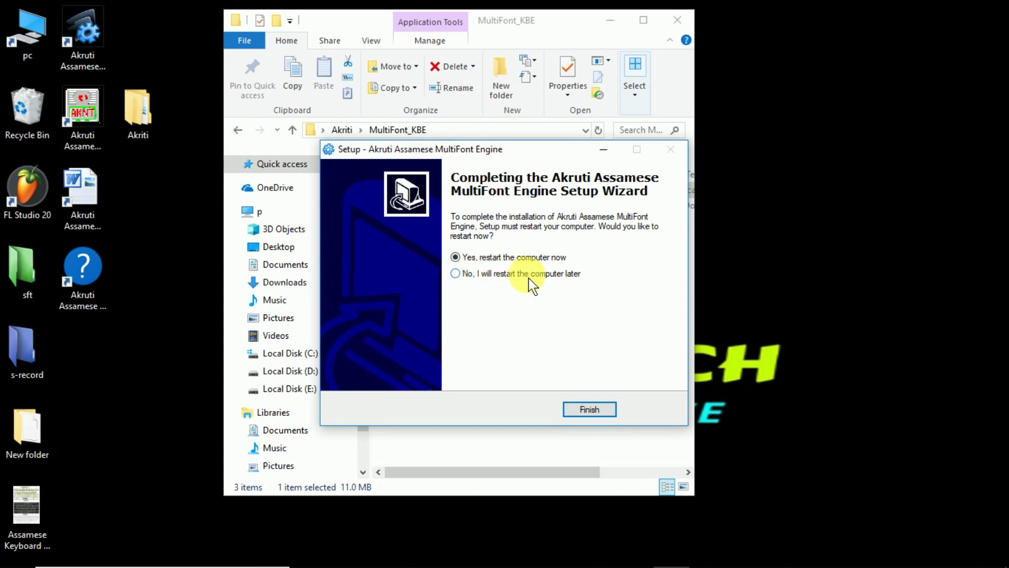
pyautogui.click(455, 274)
pyautogui.click(585, 409)
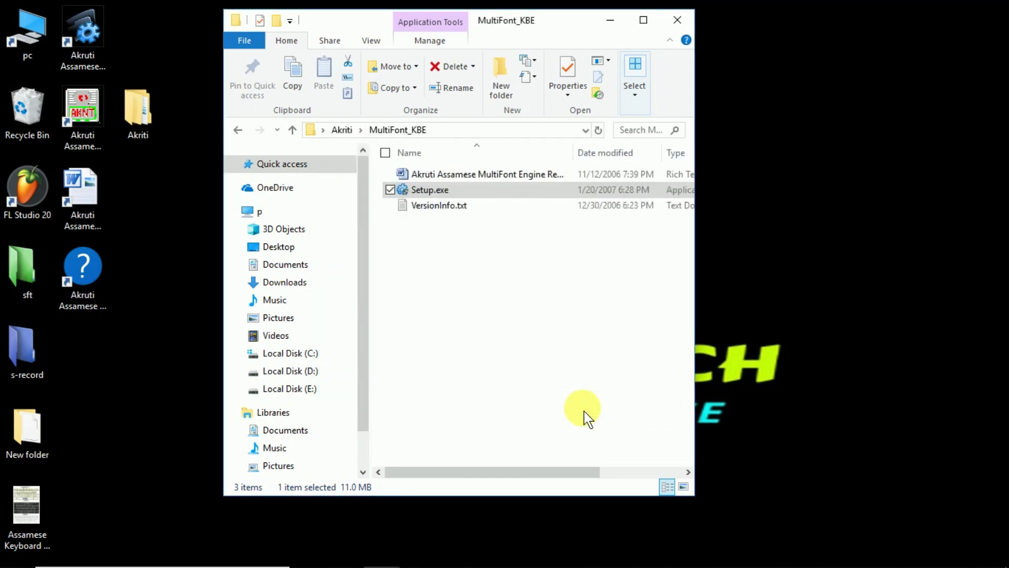
# Close the MultiFont_KBE folder and move the Akriti folder and the Akruti Assamese MultiFont Engine shortcut apart on the desktop
pyautogui.click(677, 20)
pyautogui.moveTo(140, 125); pyautogui.dragTo(917, 123)
pyautogui.moveTo(149, 50); pyautogui.dragTo(59, 310)
pyautogui.click(185, 270)
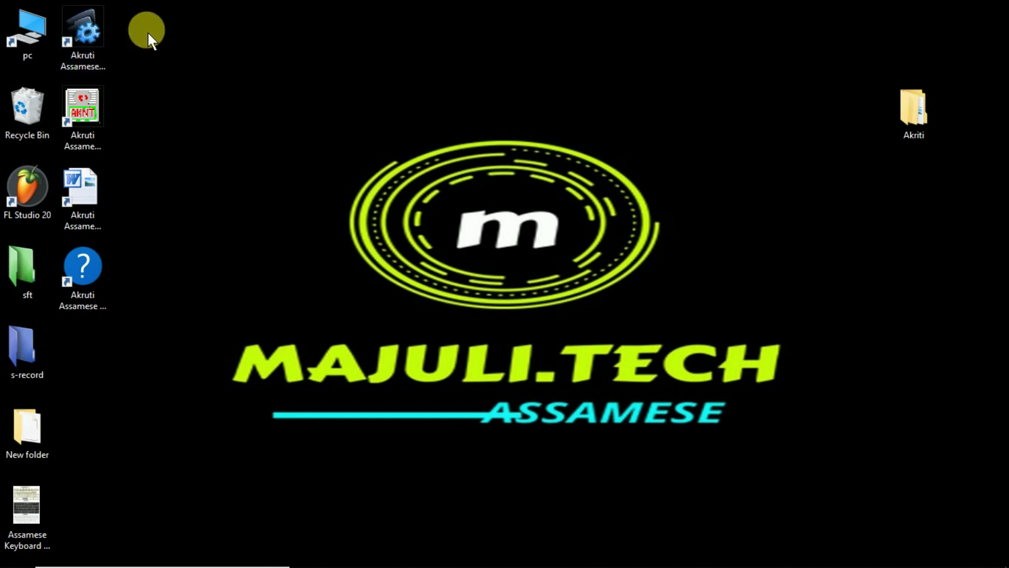
pyautogui.moveTo(92, 116); pyautogui.dragTo(210, 110)
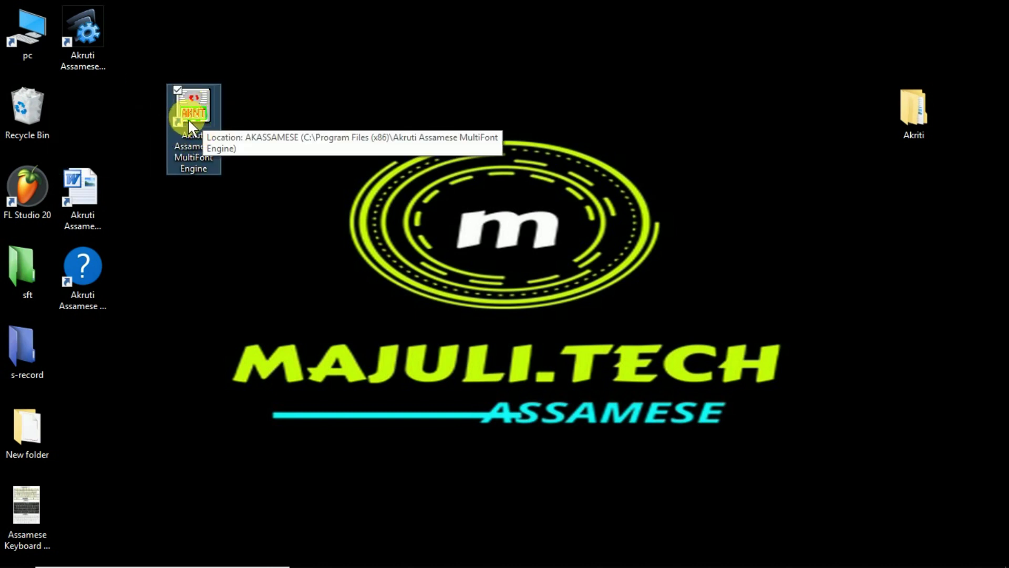
# Launch the Akruti Assamese MultiFont Engine, choose the DoE - Inscript layout with the AkrutiAsm (Monolingual) font type, and minimize it
pyautogui.doubleClick(188, 118)
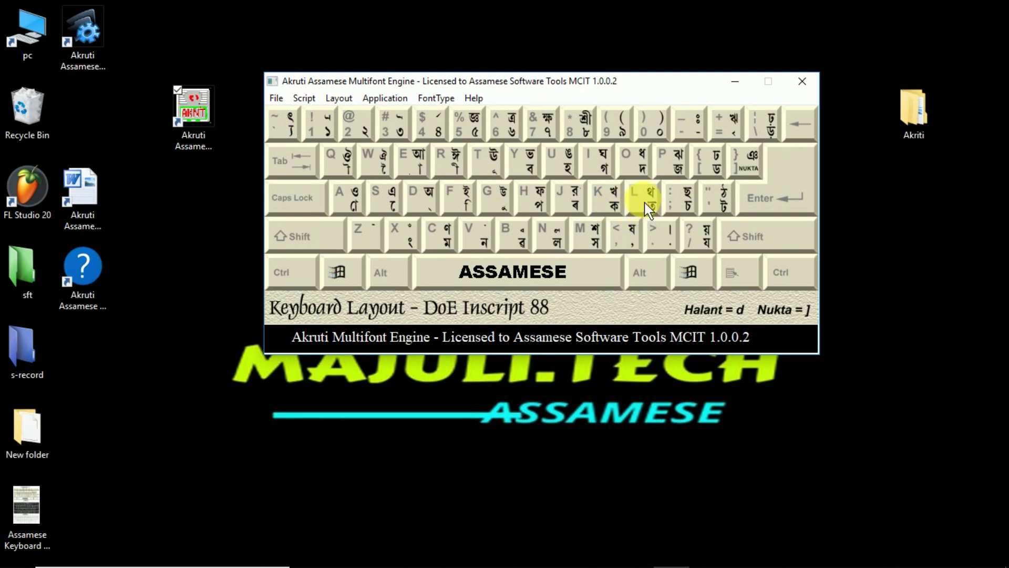
pyautogui.click(339, 99)
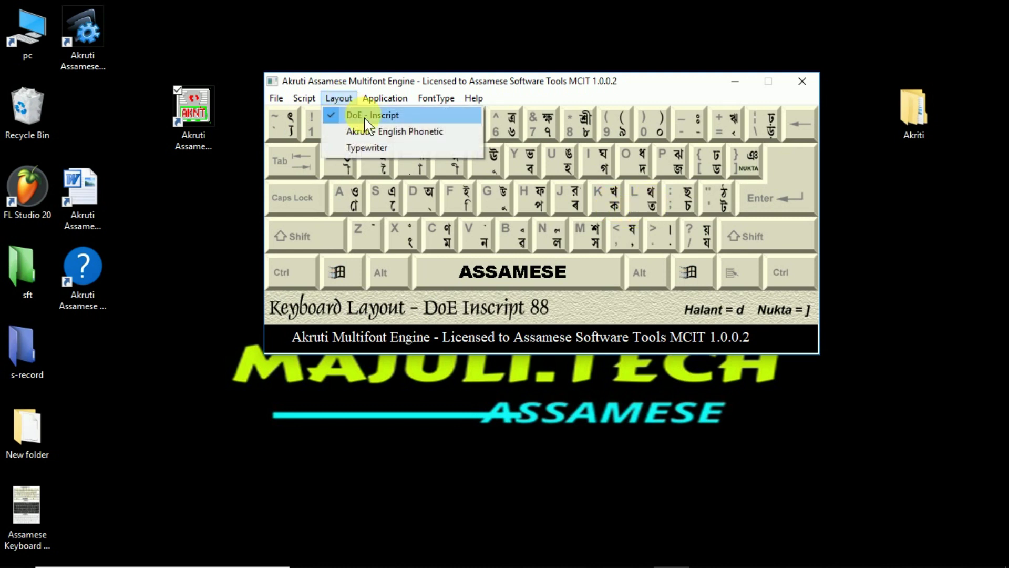
pyautogui.click(368, 115)
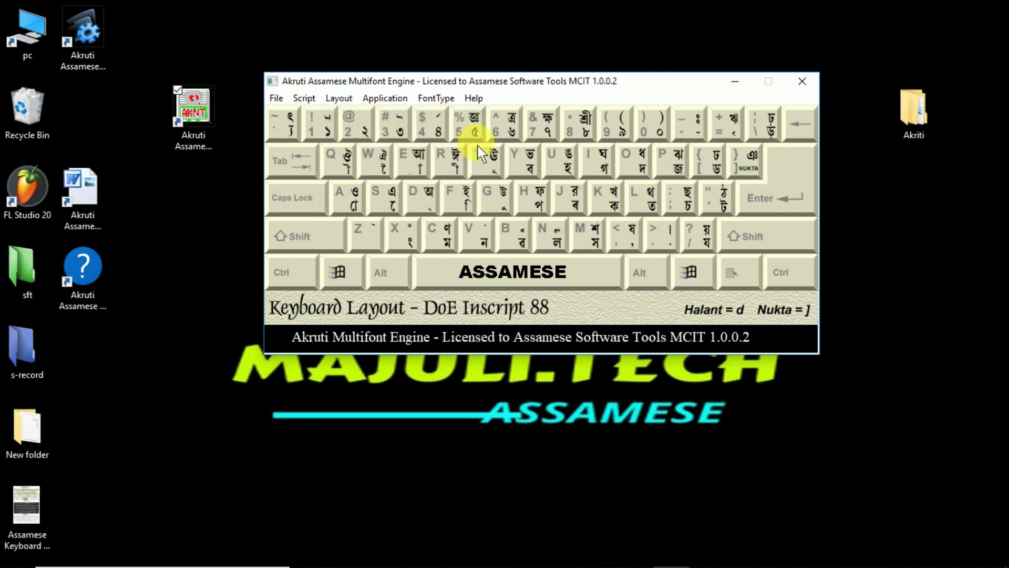
pyautogui.click(431, 100)
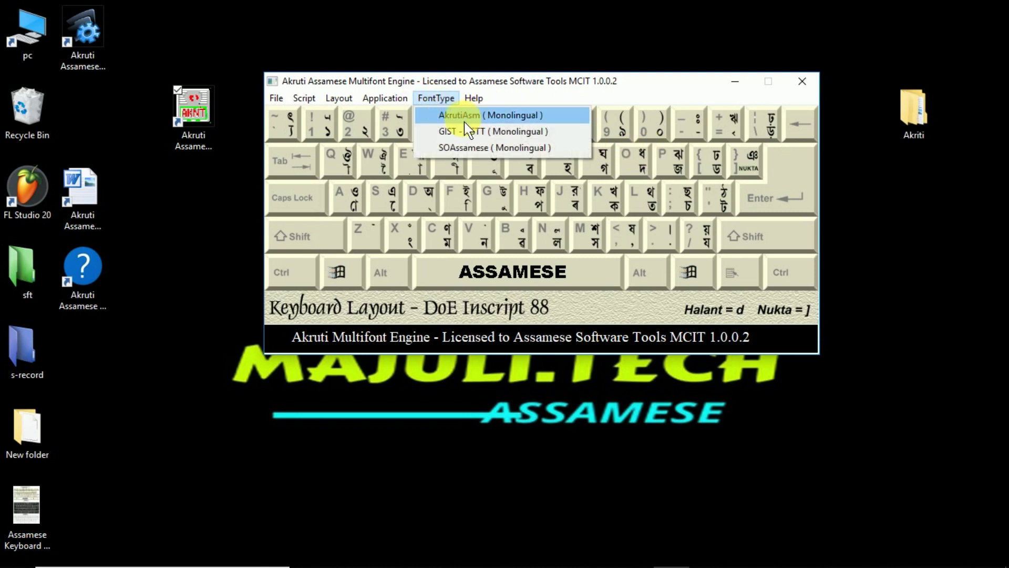
pyautogui.click(482, 121)
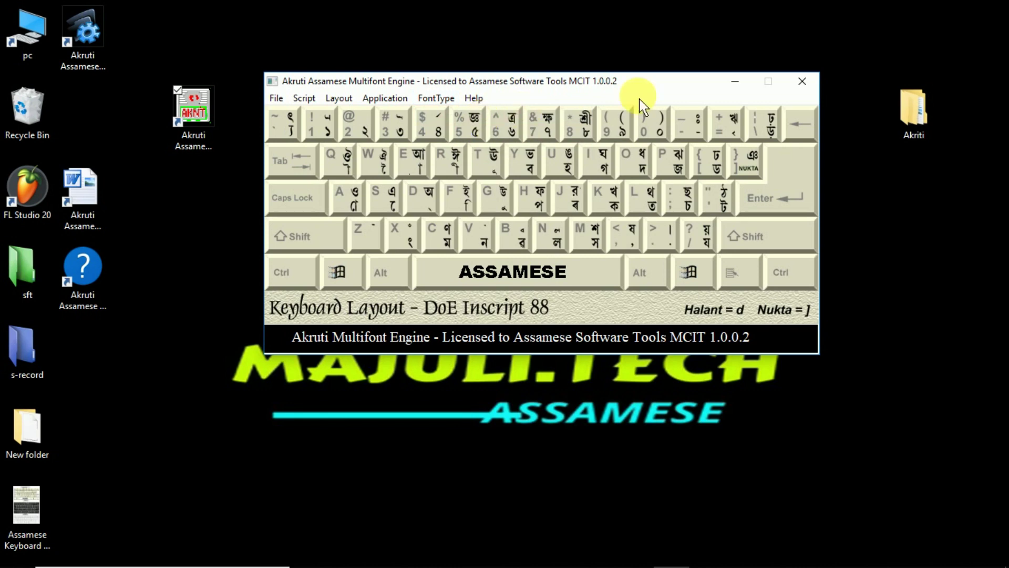
pyautogui.click(734, 83)
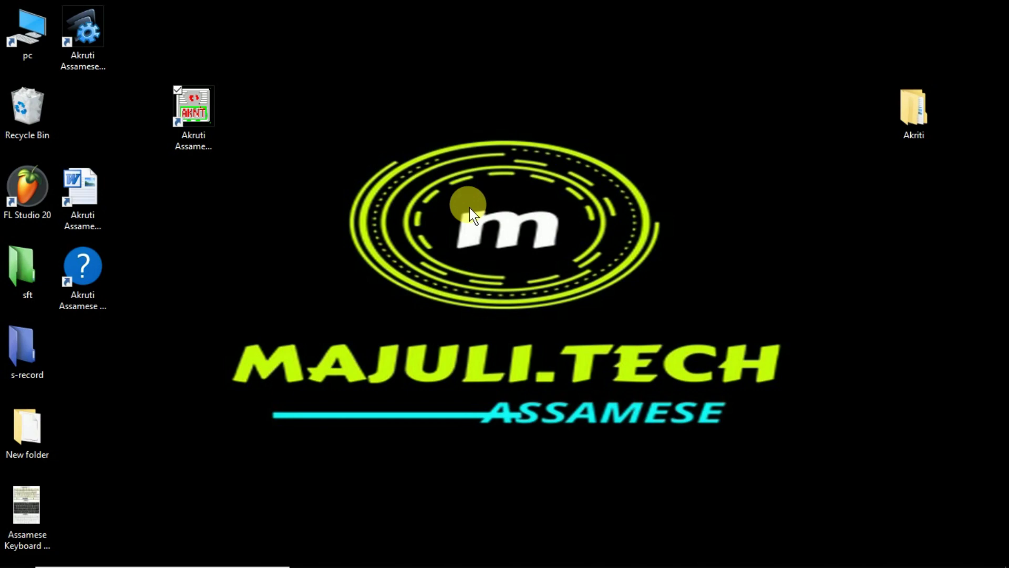
# Open the Windows On-Screen Keyboard by running the osk command
pyautogui.press('super')
pyautogui.press('super')
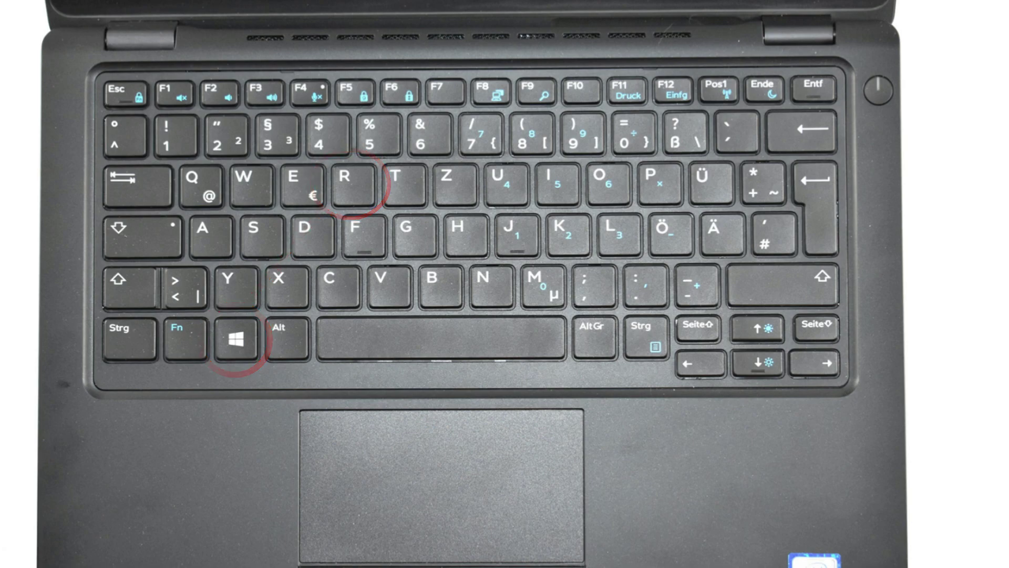
pyautogui.press('super+r')
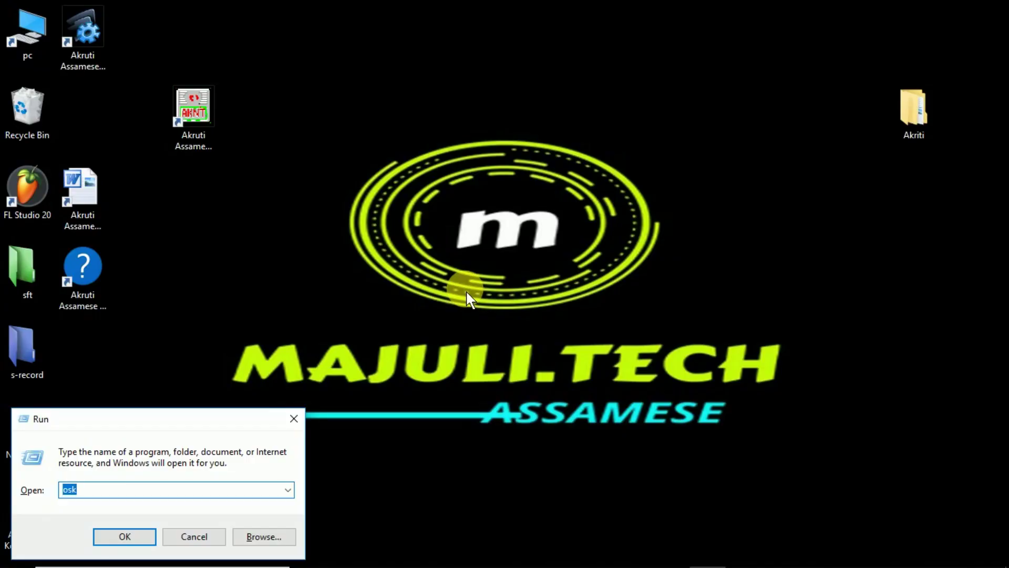
pyautogui.click(97, 493)
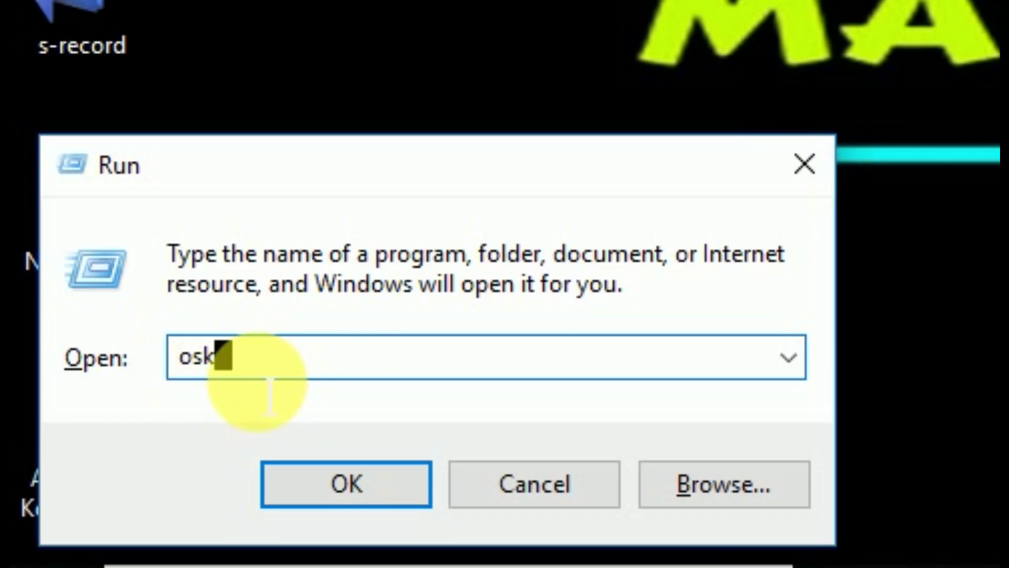
pyautogui.moveTo(261, 399); pyautogui.dragTo(135, 386)
pyautogui.click(282, 386)
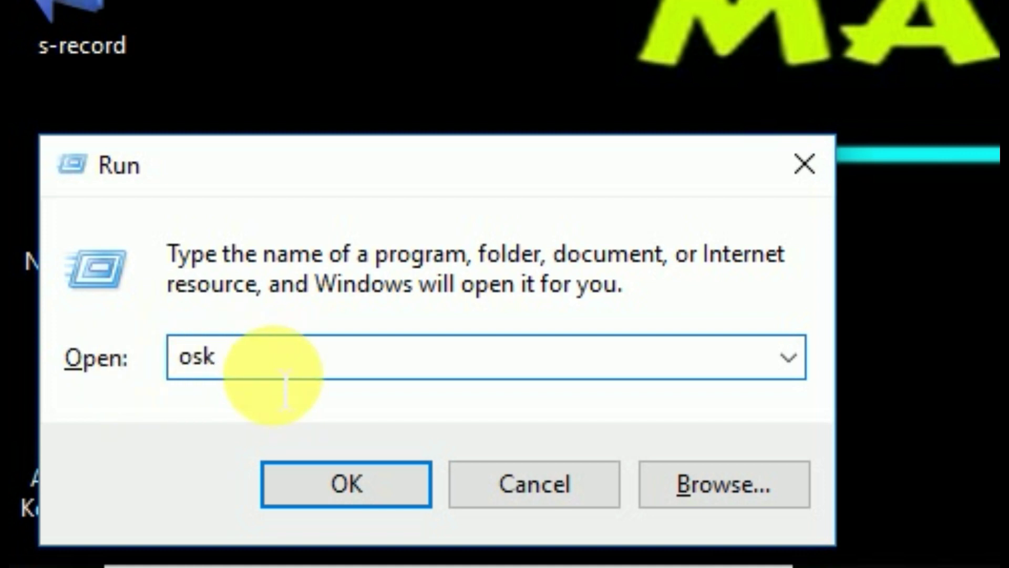
pyautogui.press('Return')
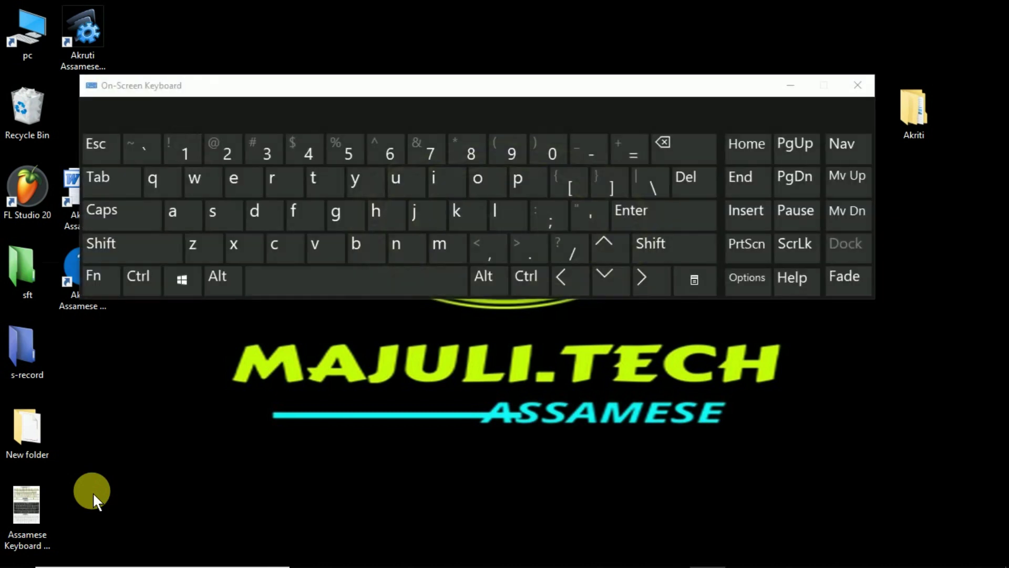
# Turn on Scroll Lock with the On-Screen Keyboard, and minimize the keyboard
pyautogui.moveTo(462, 88); pyautogui.dragTo(443, 119)
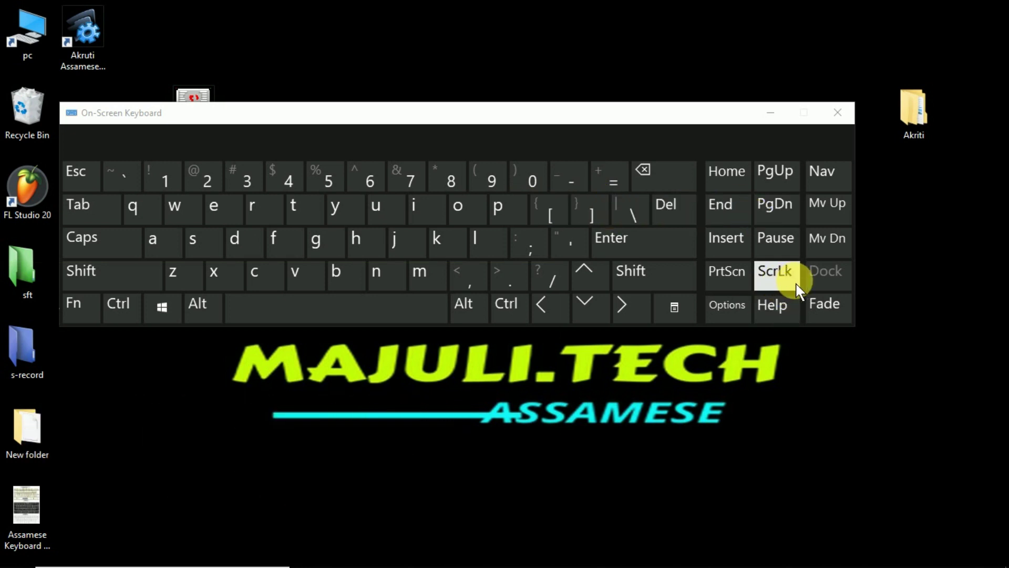
pyautogui.click(778, 281)
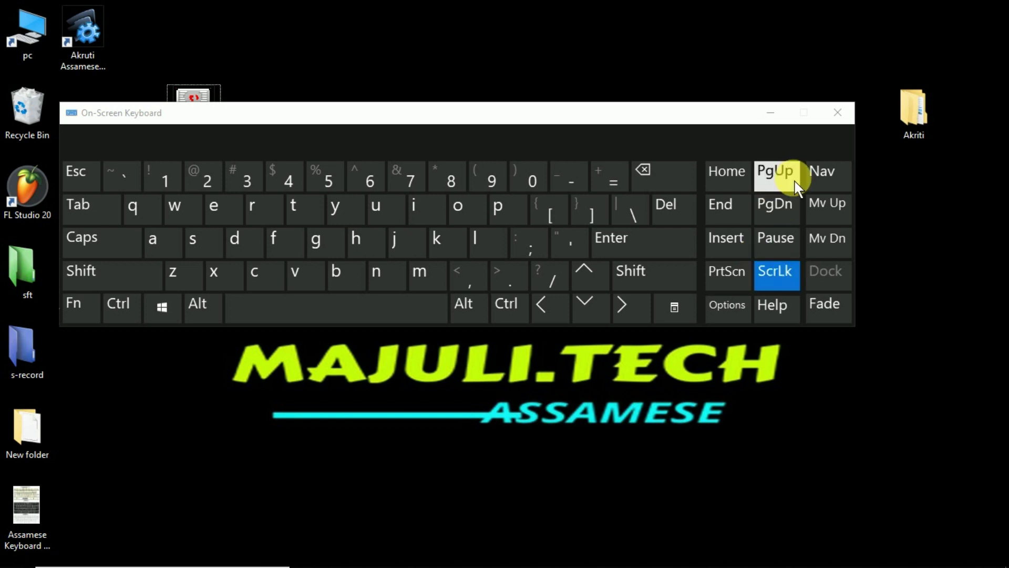
pyautogui.click(769, 114)
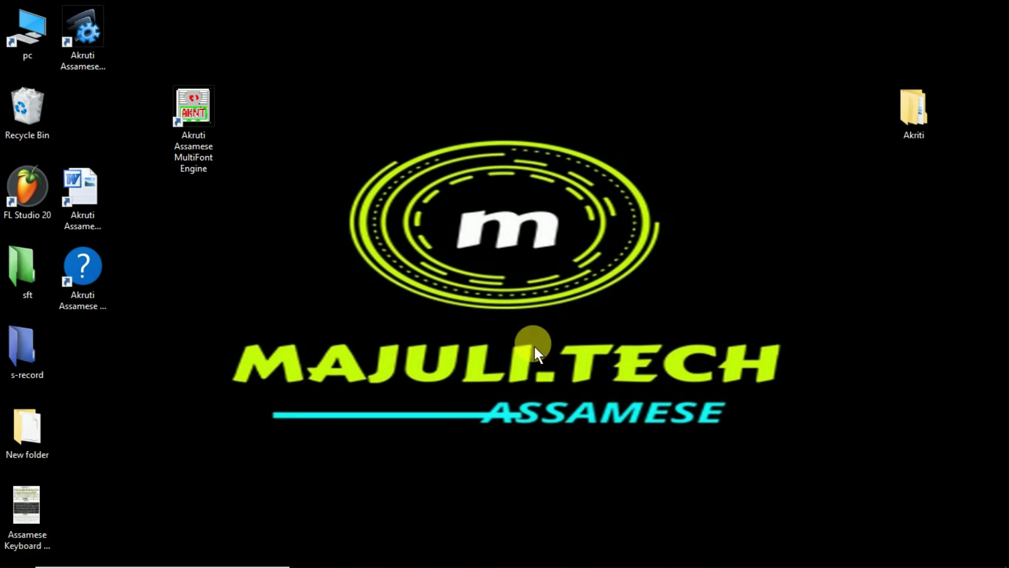
# Switch to Microsoft Word with a blank document and maximize its window
pyautogui.moveTo(158, 554)
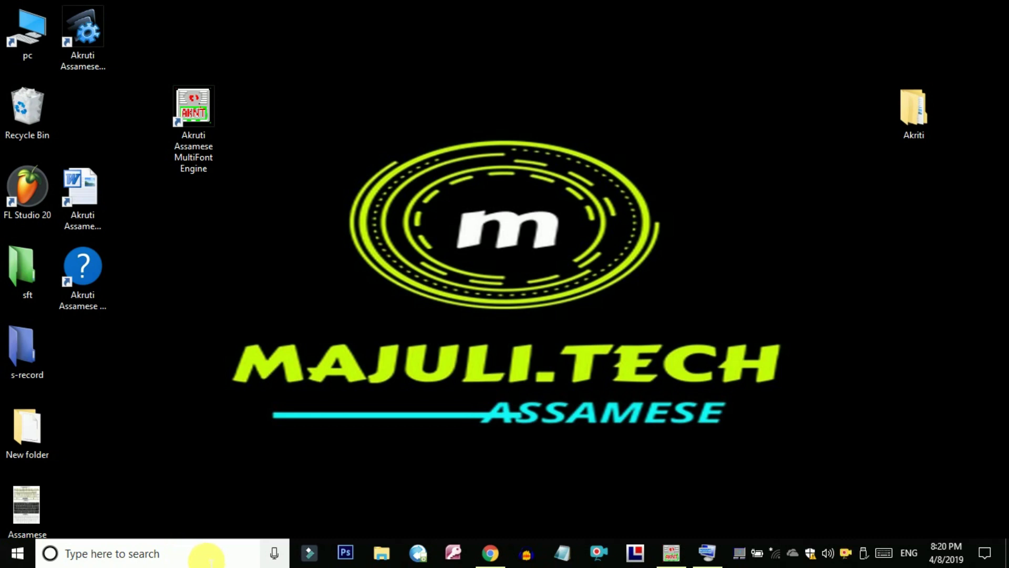
pyautogui.click(202, 556)
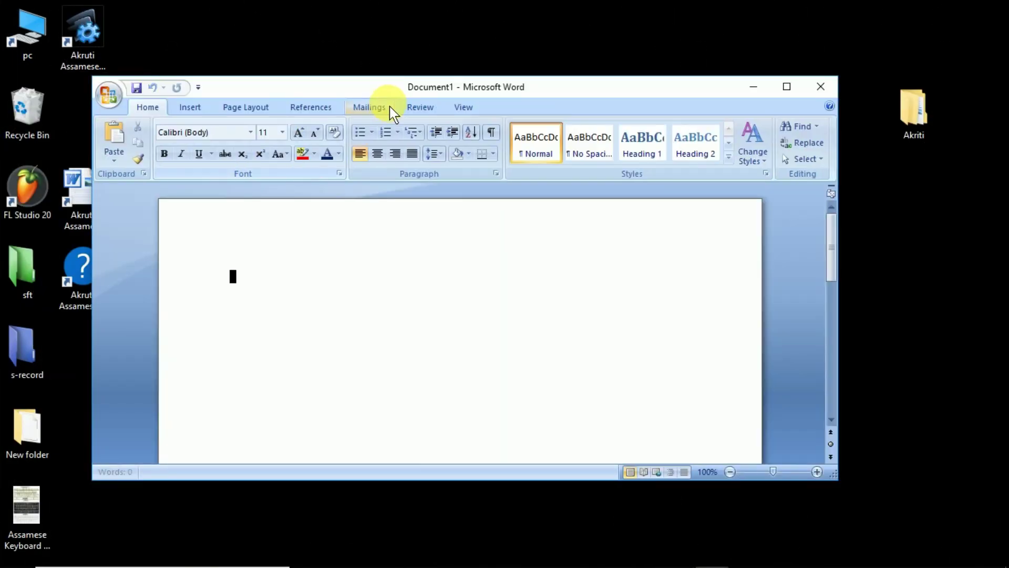
pyautogui.moveTo(402, 86); pyautogui.dragTo(393, 4)
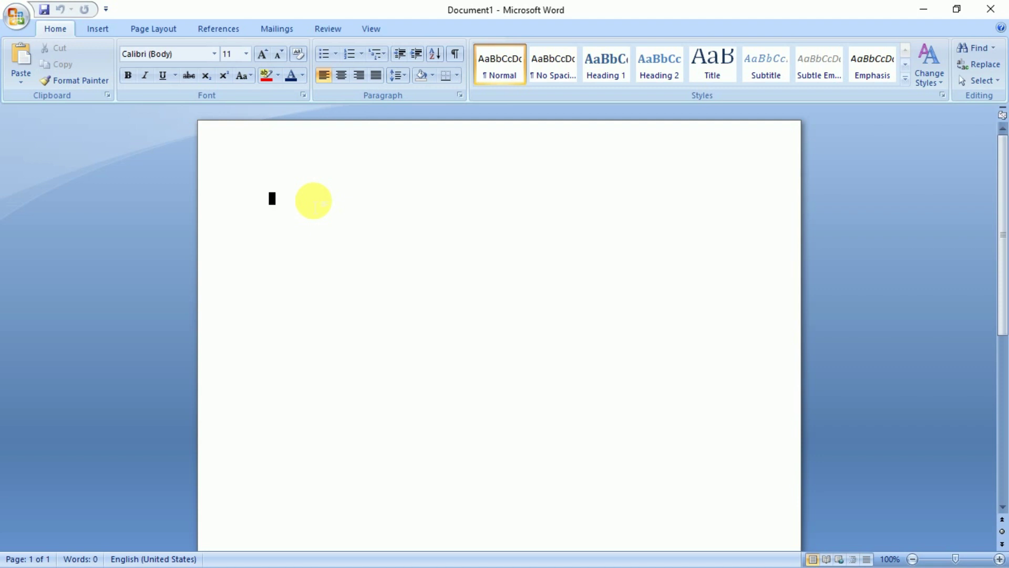
# Set the font of the blank document's text to AkrutiAsmBhanu
pyautogui.click(215, 54)
pyautogui.click(214, 55)
pyautogui.click(214, 55)
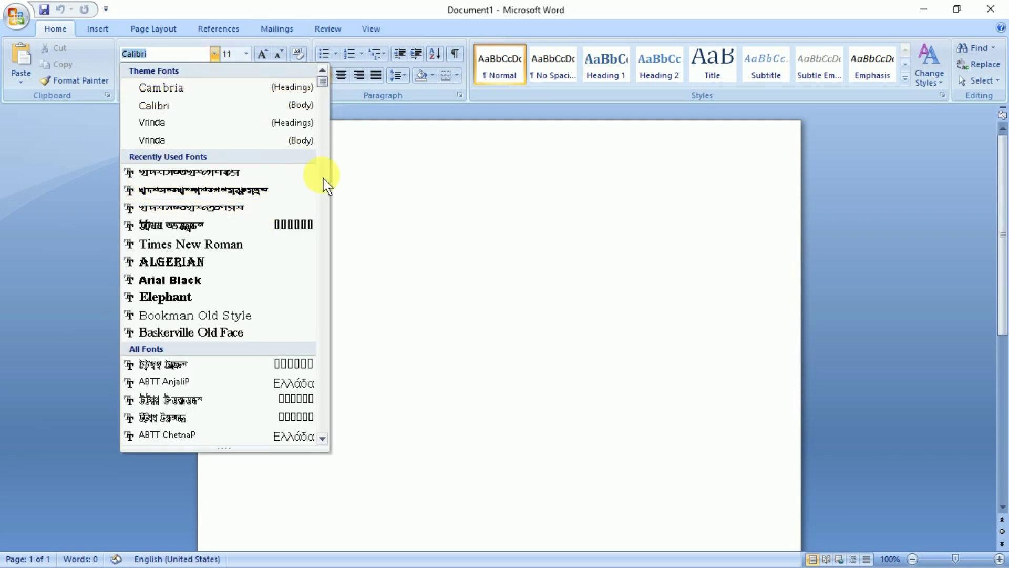
pyautogui.moveTo(322, 82); pyautogui.dragTo(330, 133)
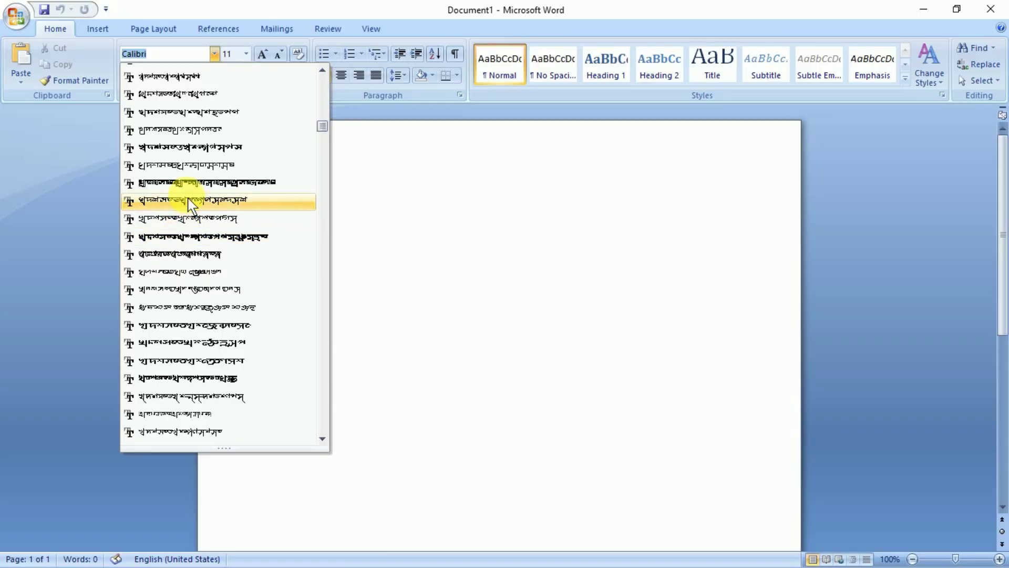
pyautogui.click(194, 149)
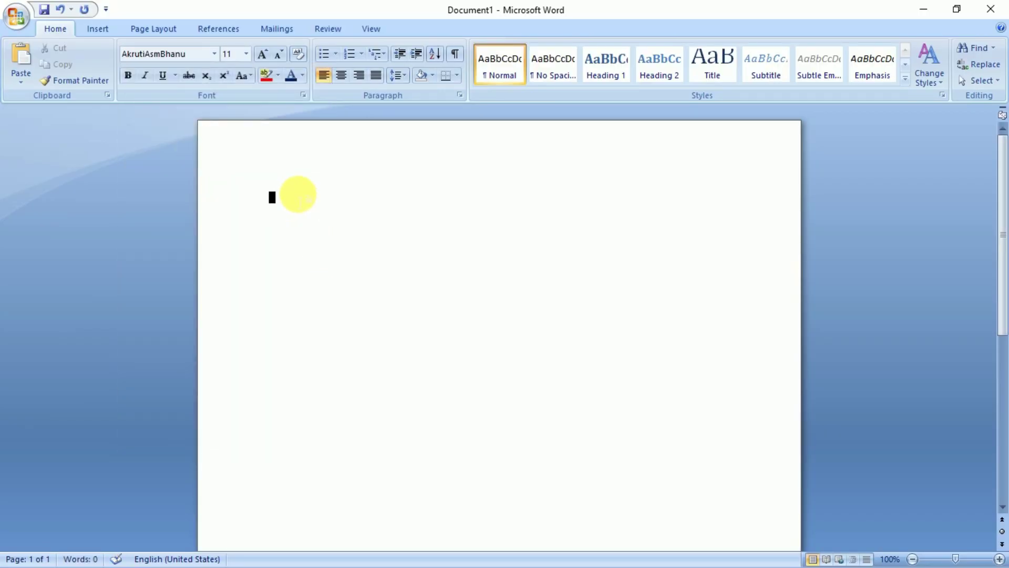
# Enter a short Assamese test text in the document and erase it
pyautogui.write('বপনহেন')
pyautogui.press('BackSpace')
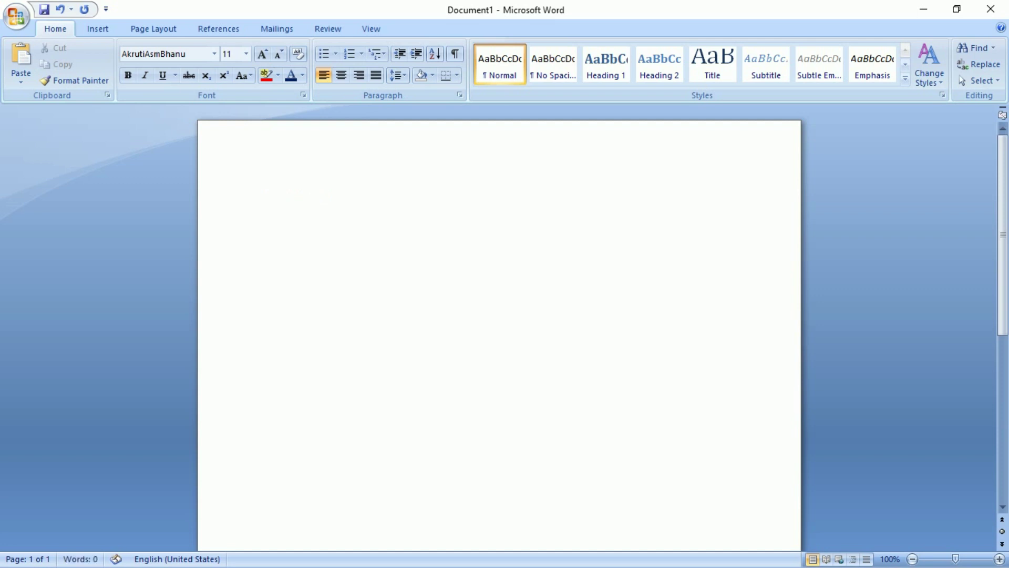
# Set the font size to 48 and enter a short Assamese text beginning with "বাত" in the blank document
pyautogui.click(246, 54)
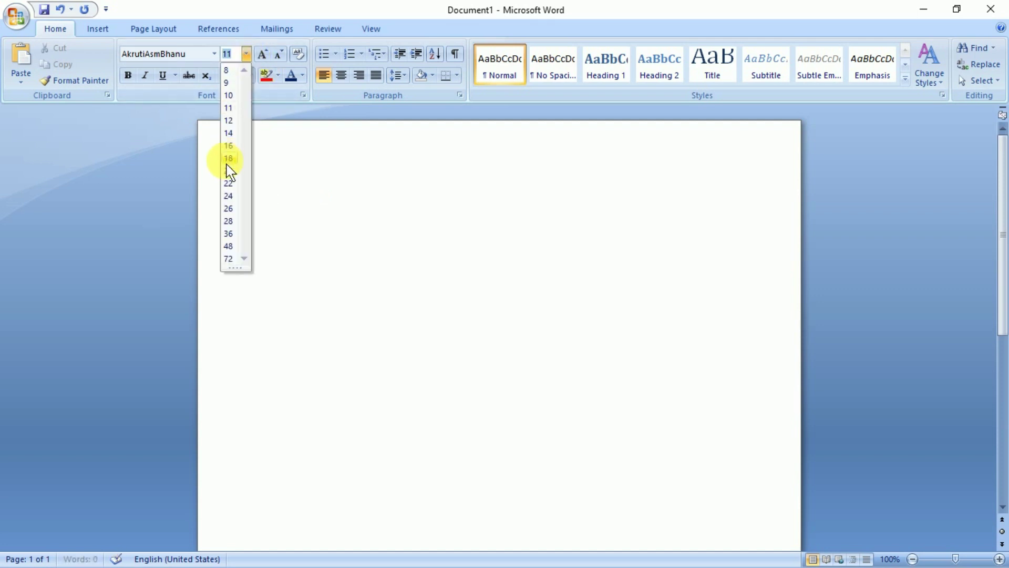
pyautogui.click(229, 220)
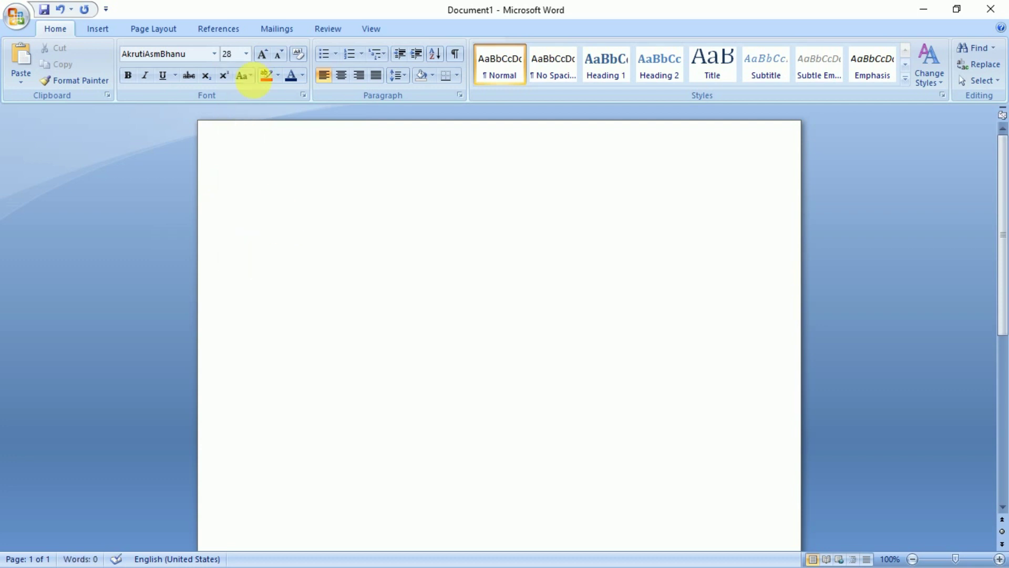
pyautogui.click(245, 54)
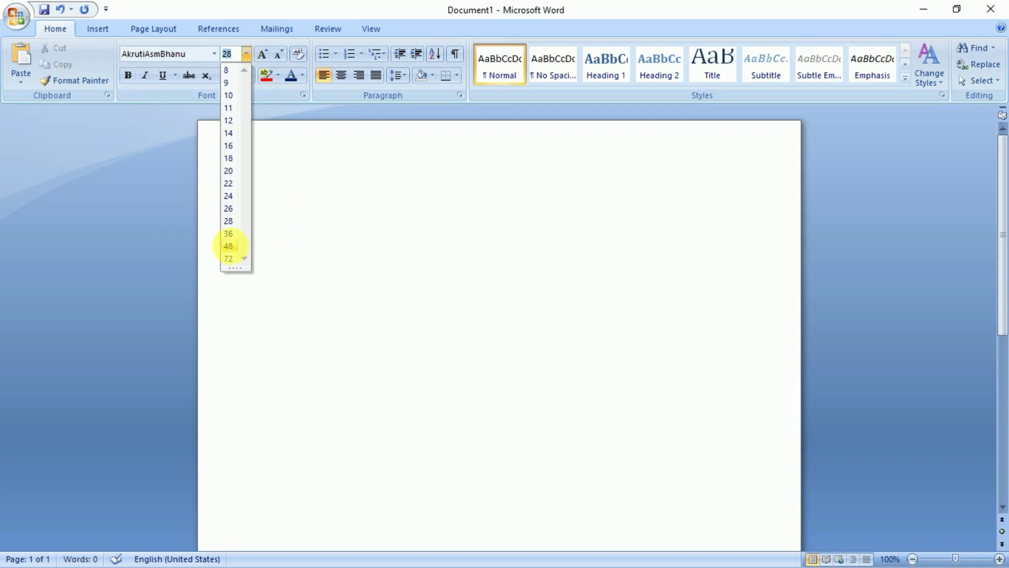
pyautogui.click(228, 246)
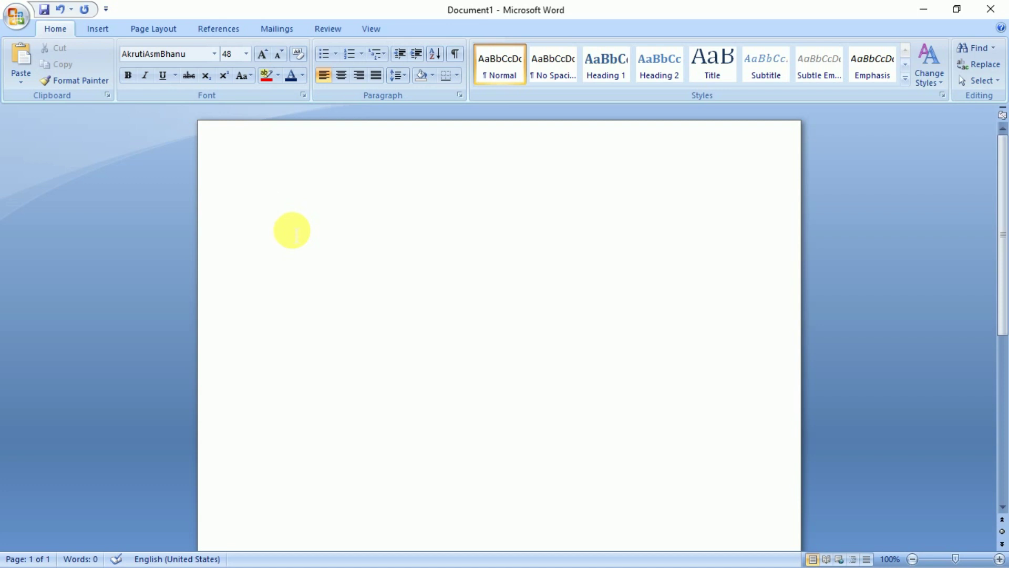
pyautogui.write('বাতু')
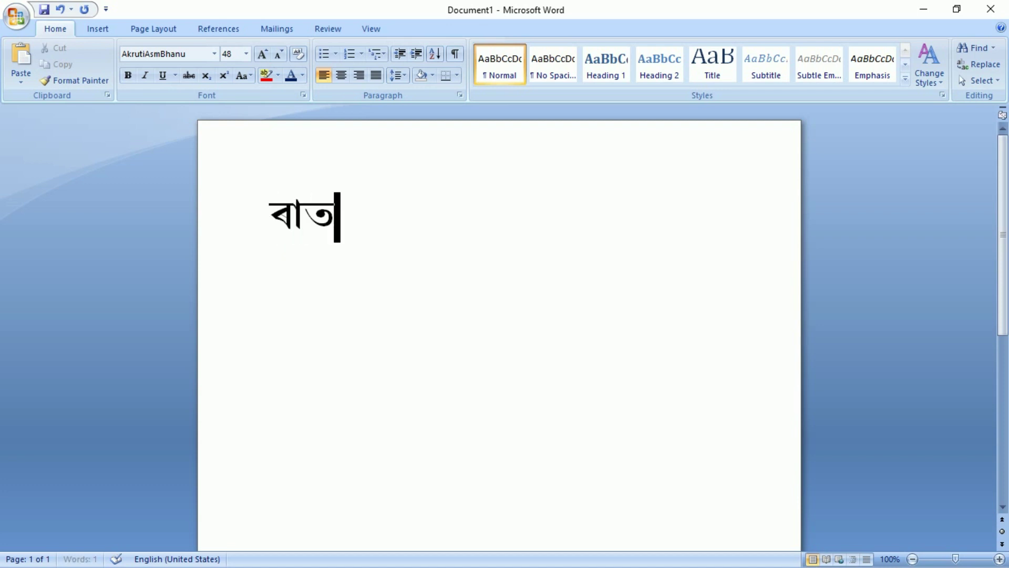
pyautogui.write('ল')
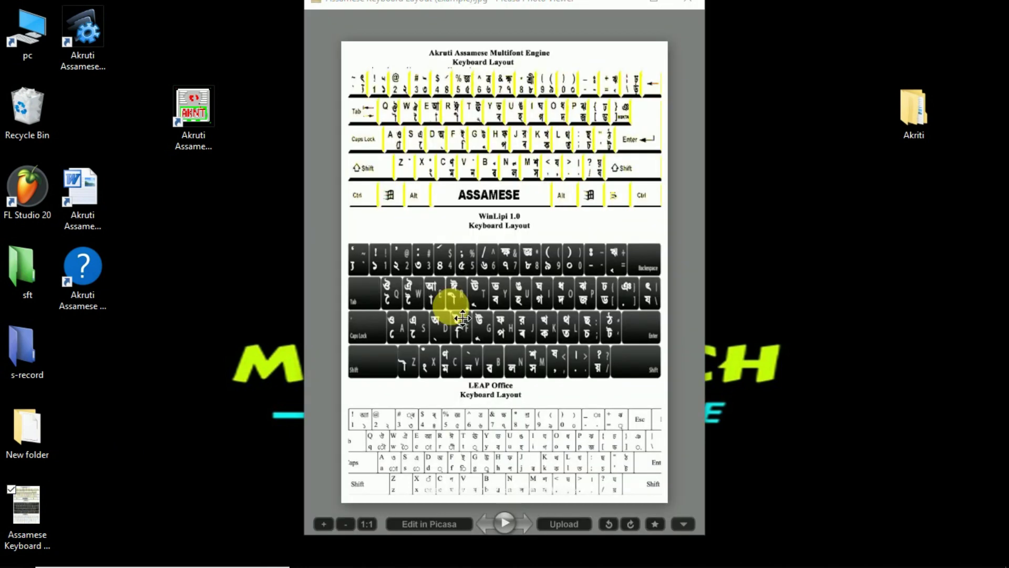
# Examine the Akruti, WinLipi 1.0 and LEAP Office key layouts in the enlarged Assamese keyboard layout image, and close the viewer
pyautogui.doubleClick(517, 215)
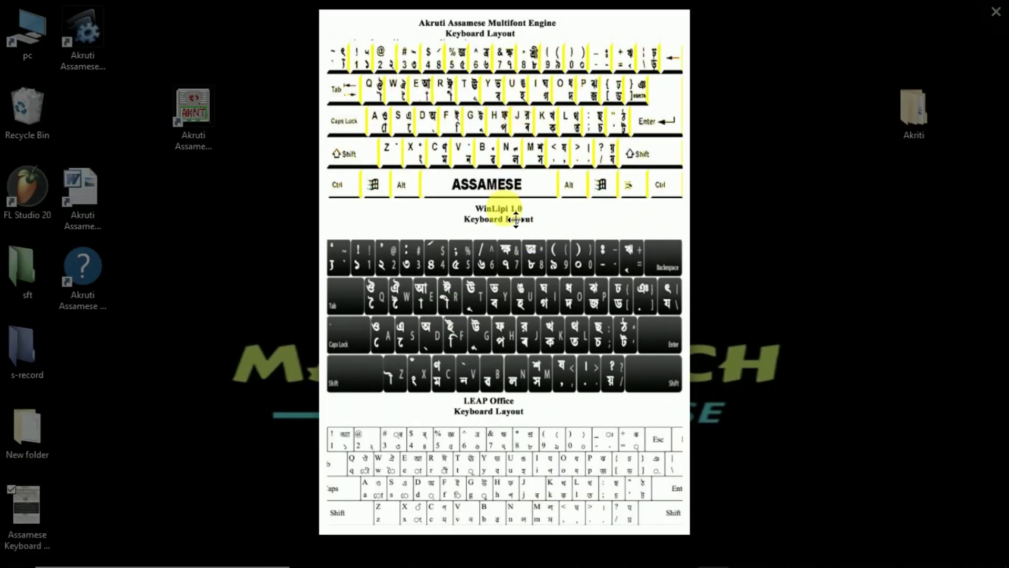
pyautogui.scroll(3, 515, 219)
pyautogui.scroll(-2, 541, 196)
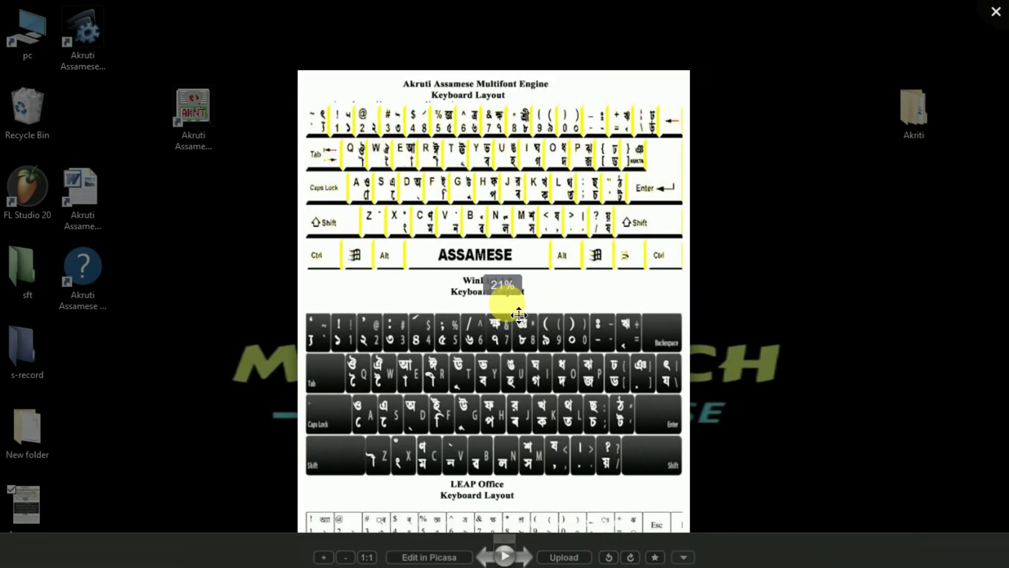
pyautogui.moveTo(521, 333); pyautogui.dragTo(541, 214)
pyautogui.click(537, 321)
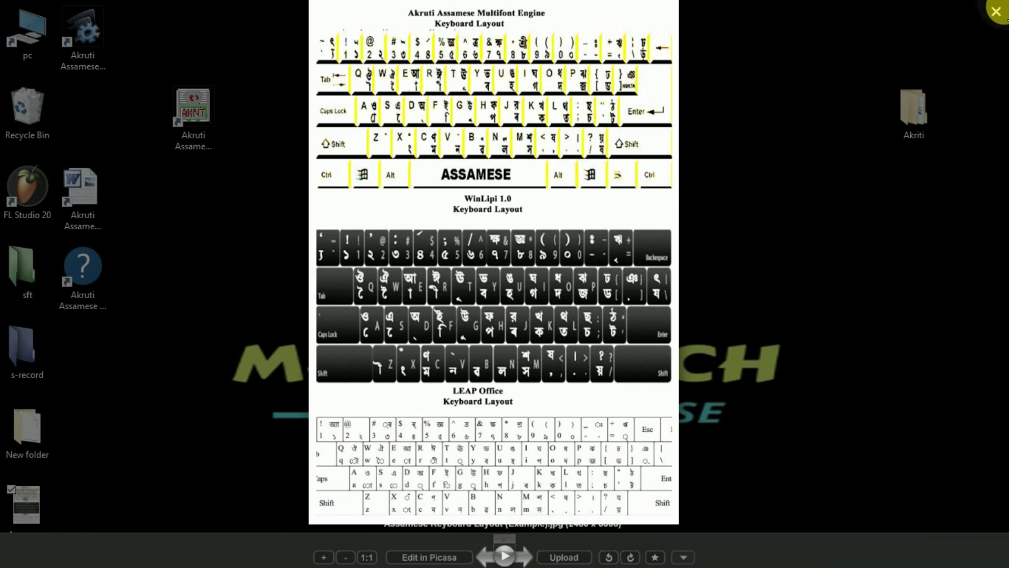
pyautogui.click(996, 12)
pyautogui.moveTo(414, 560)
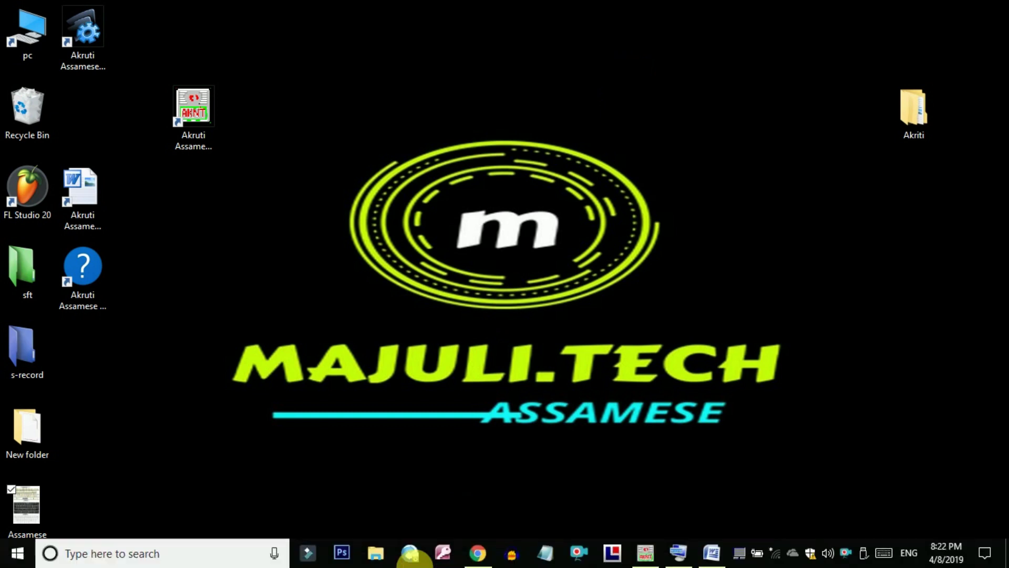
pyautogui.moveTo(686, 555)
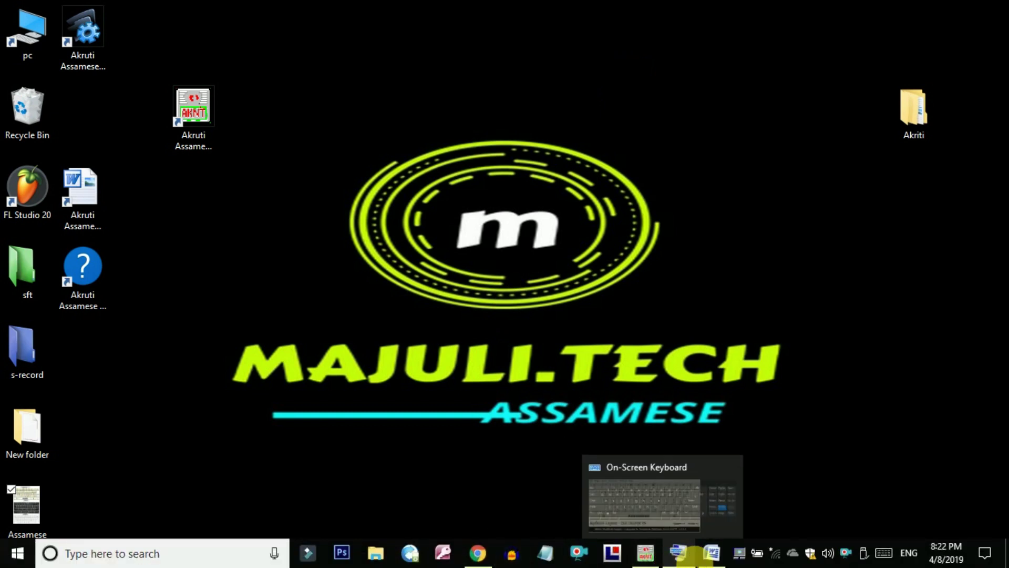